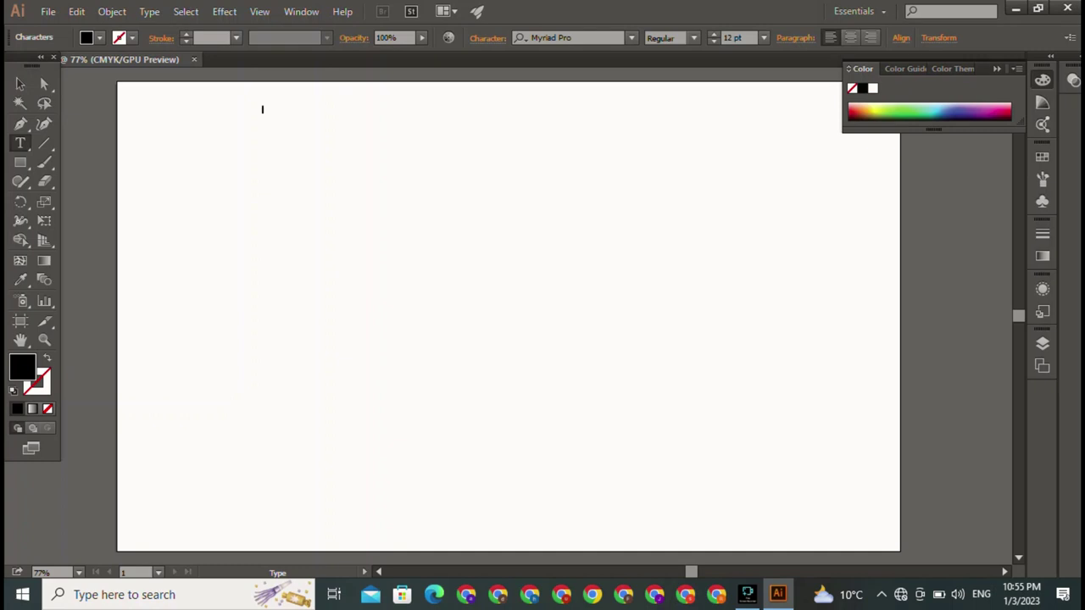
# - Enter AYESHA, scale it to about 104 pt, and move it slightly higher near the artboard top
pyautogui.write('Y')
pyautogui.write('ESHA')
pyautogui.press('Escape')
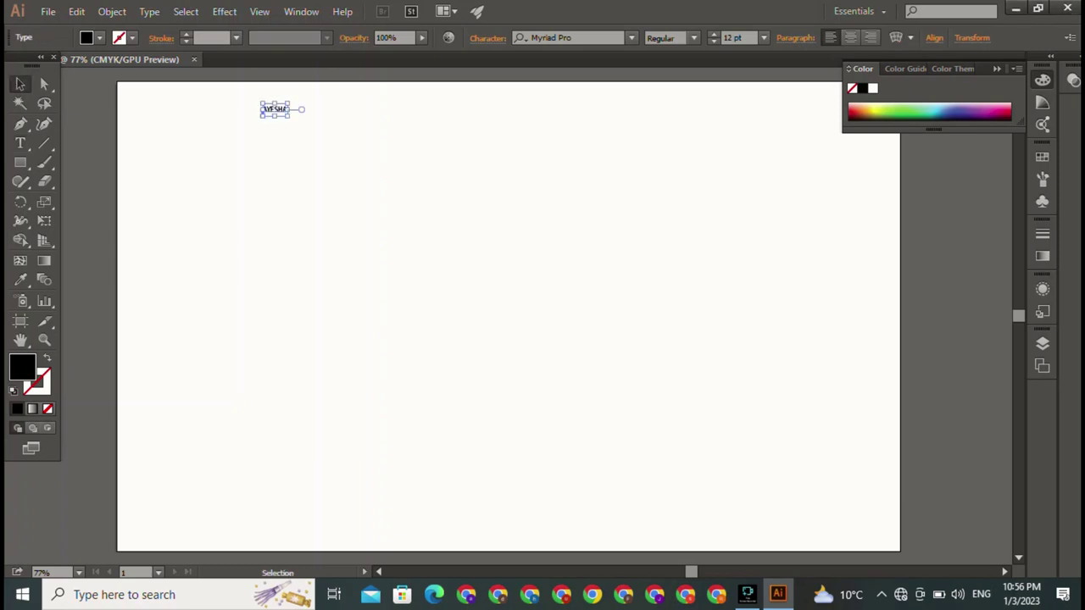
pyautogui.press('shift')
pyautogui.moveTo(290, 116); pyautogui.dragTo(646, 265)
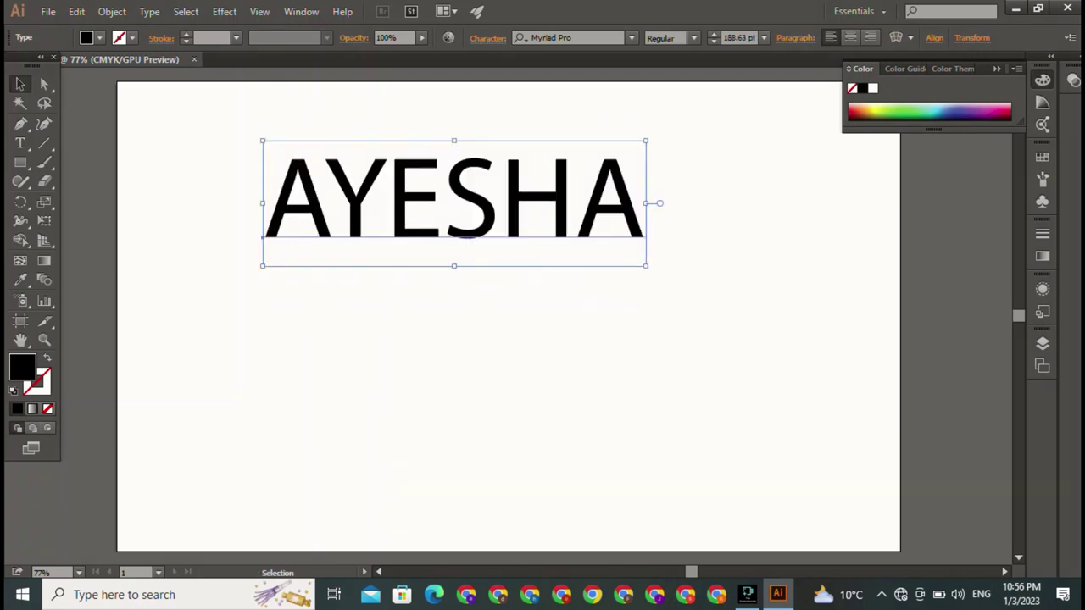
pyautogui.press('shift')
pyautogui.moveTo(646, 265); pyautogui.dragTo(579, 210)
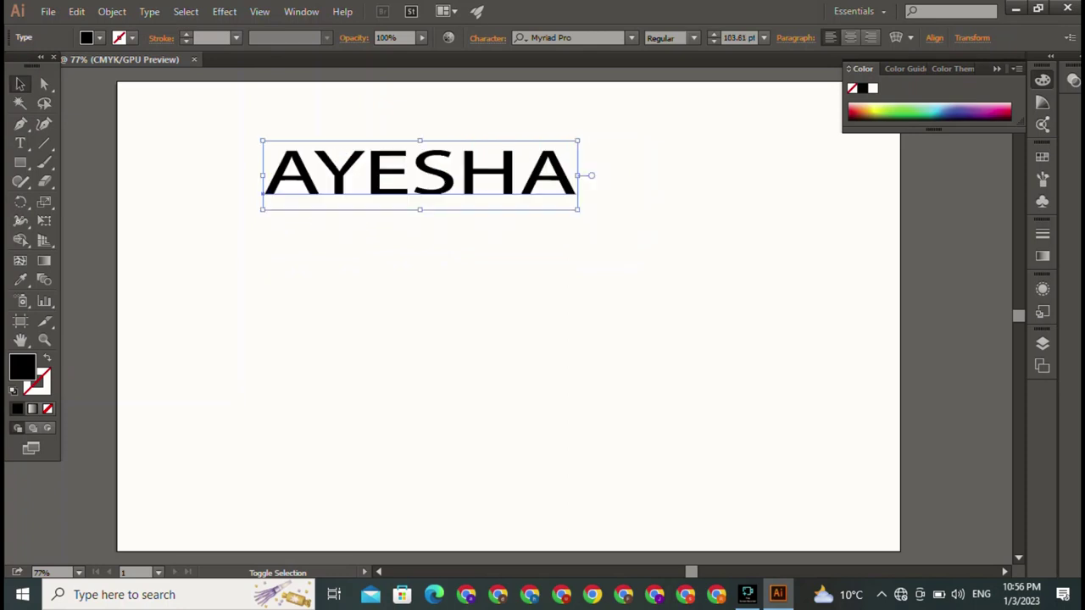
pyautogui.hotkey('ctrl', 'shift', 'a')
pyautogui.moveTo(419, 172); pyautogui.dragTo(420, 146)
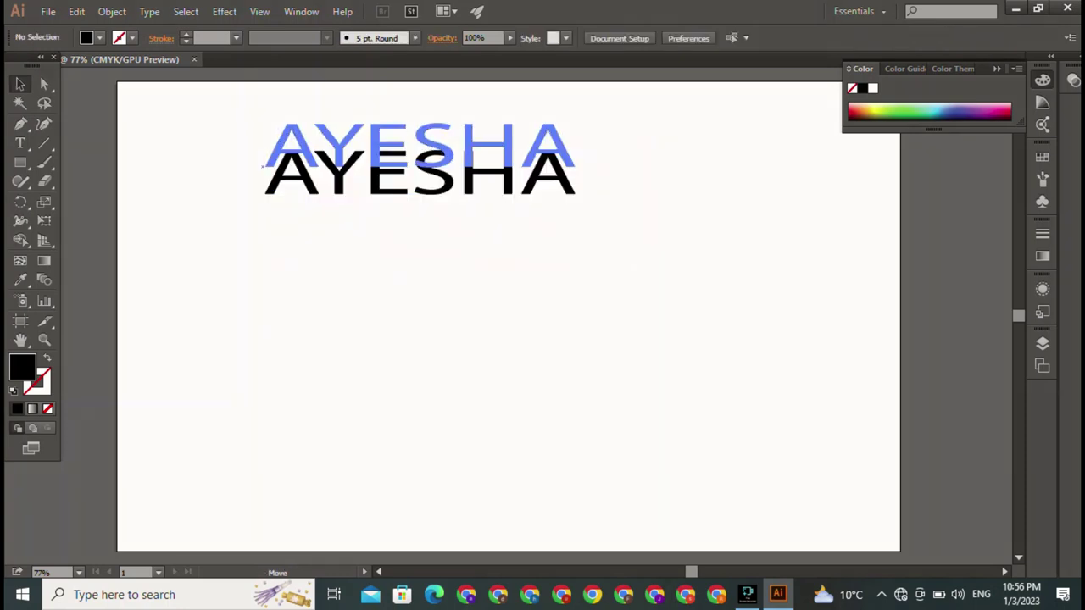
pyautogui.hotkey('ctrl', 'shift', 'a')
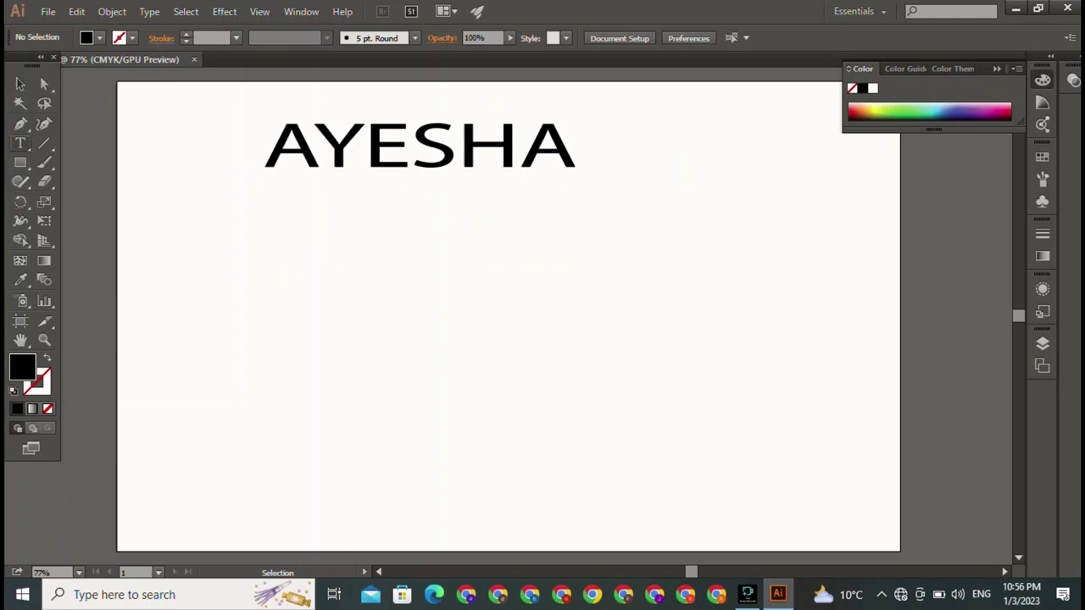
# - Add a separate letter A at about 113 pt and shrink AYESHA to about 79 pt
pyautogui.click(20, 143)
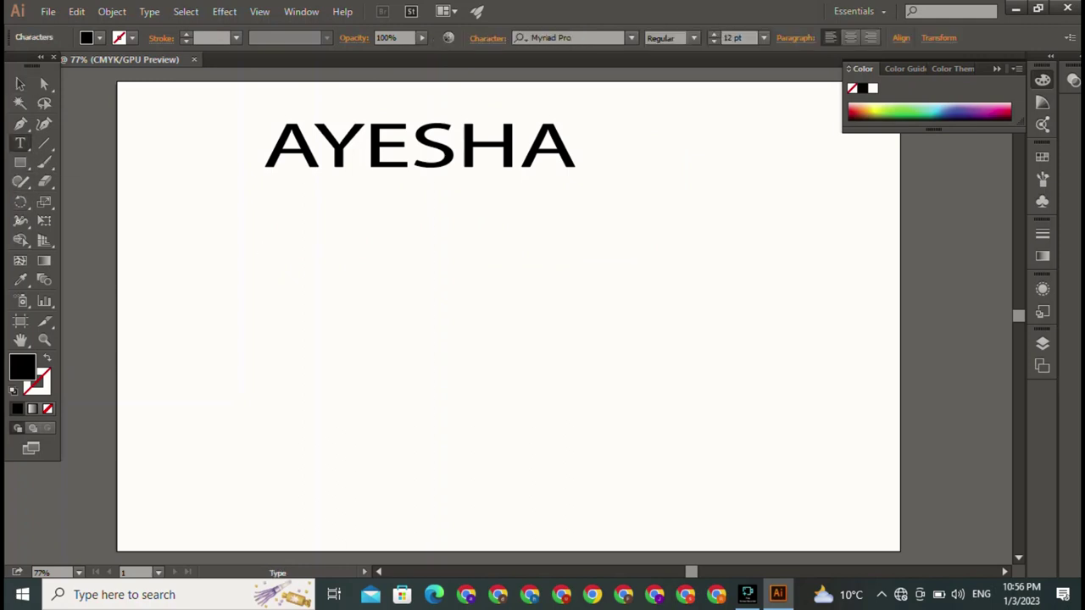
pyautogui.write('A')
pyautogui.press('Escape')
pyautogui.moveTo(270, 256); pyautogui.dragTo(340, 339)
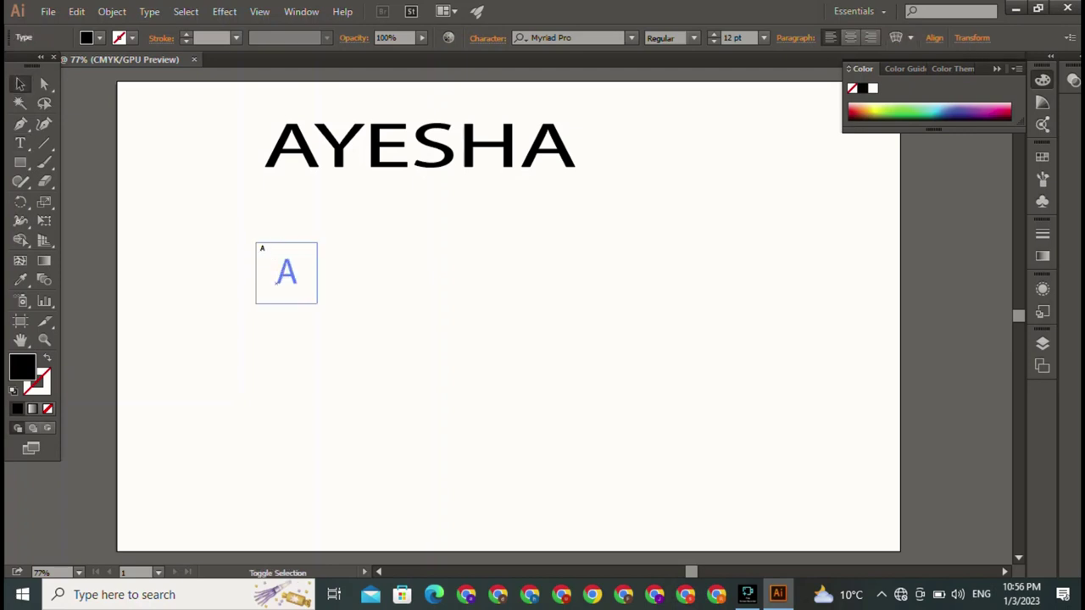
pyautogui.click(420, 146)
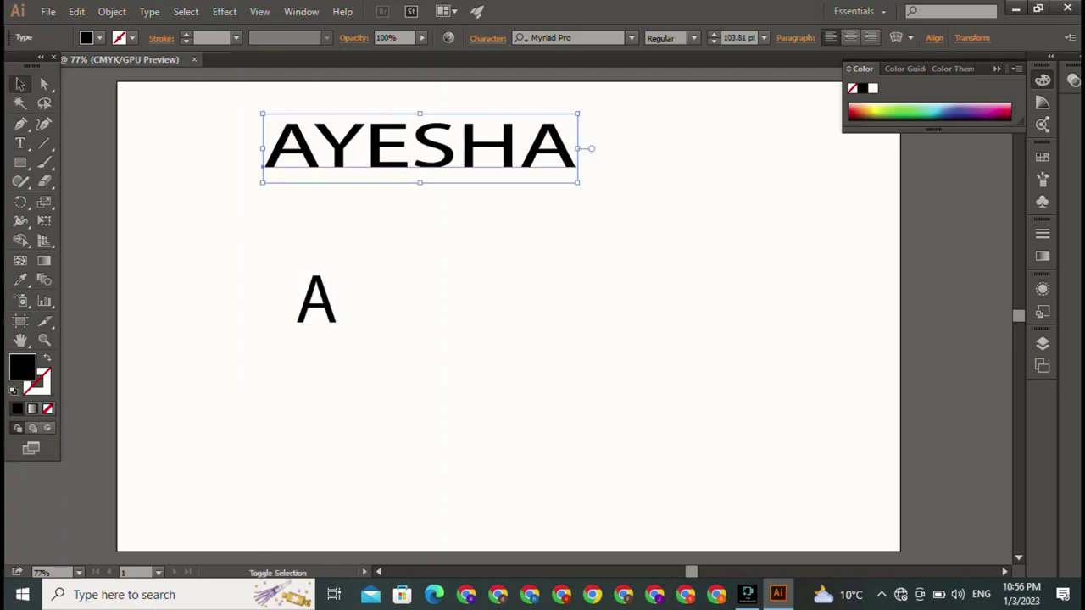
pyautogui.moveTo(578, 113); pyautogui.dragTo(502, 132)
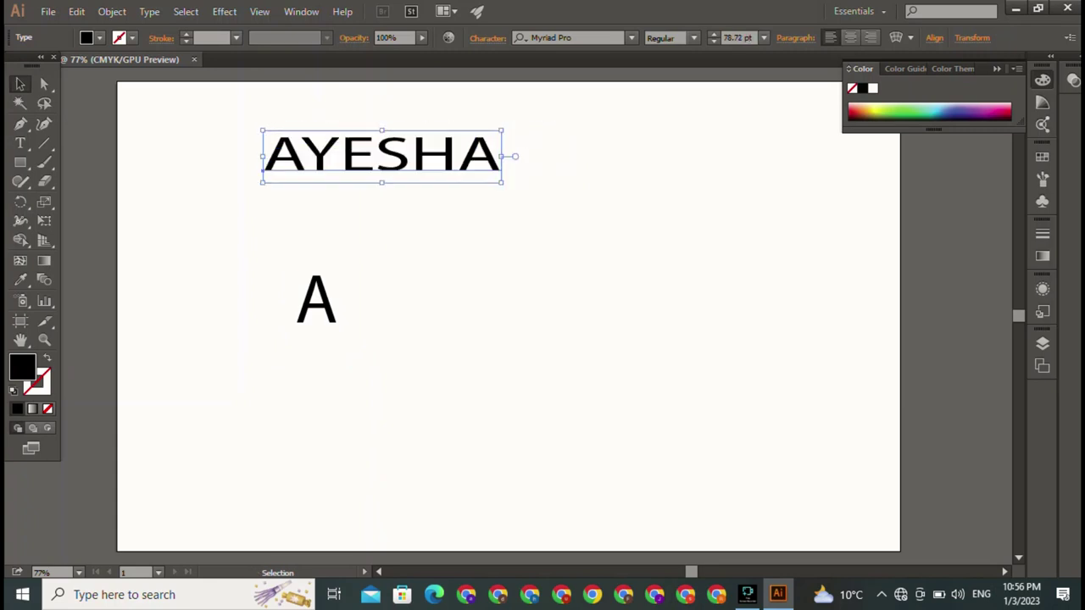
# - Set the A's font to Home Christmas Regular and scale it up moderately
pyautogui.click(316, 298)
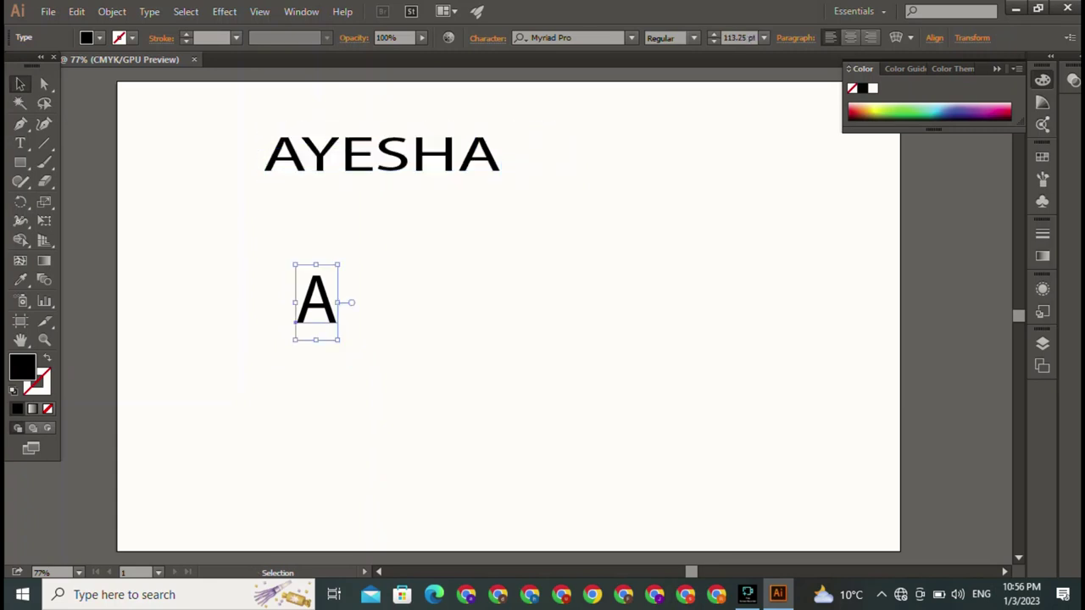
pyautogui.click(585, 38)
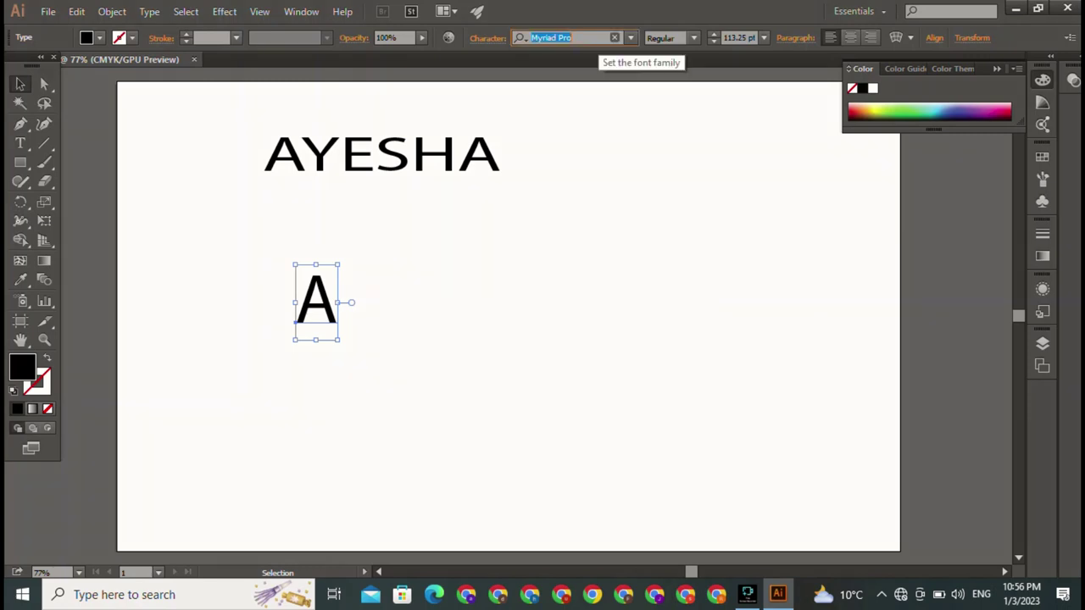
pyautogui.press('BackSpace')
pyautogui.write('H')
pyautogui.write('om')
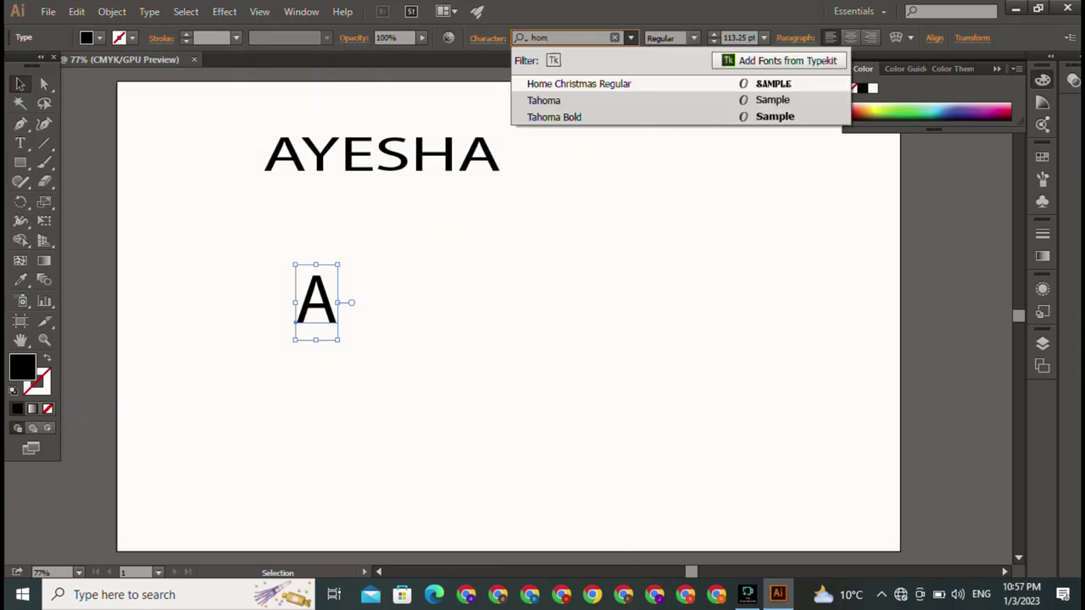
pyautogui.press('Return')
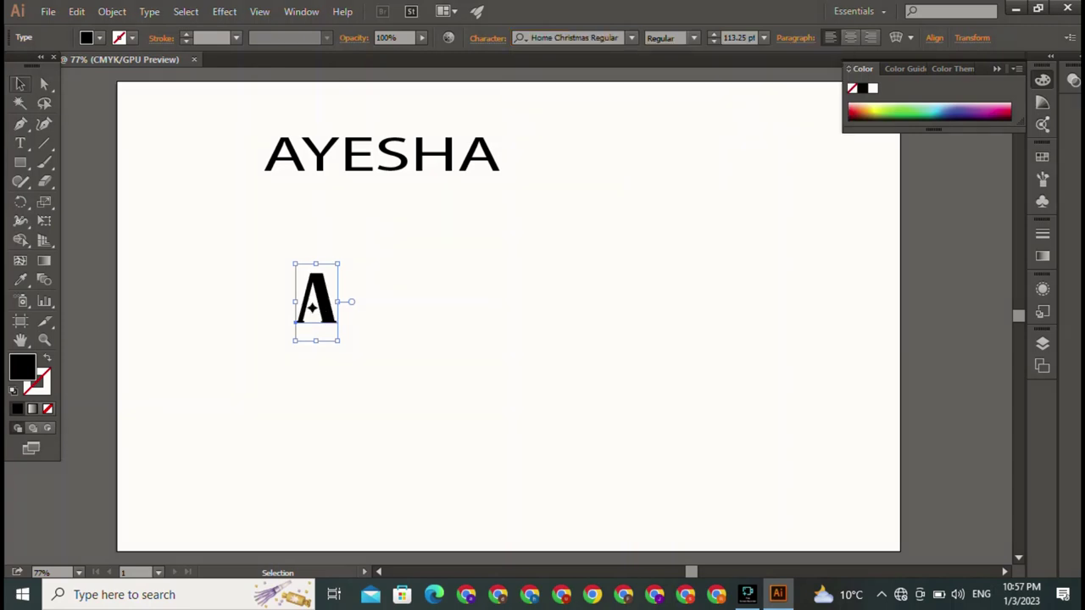
pyautogui.moveTo(339, 339); pyautogui.dragTo(527, 464)
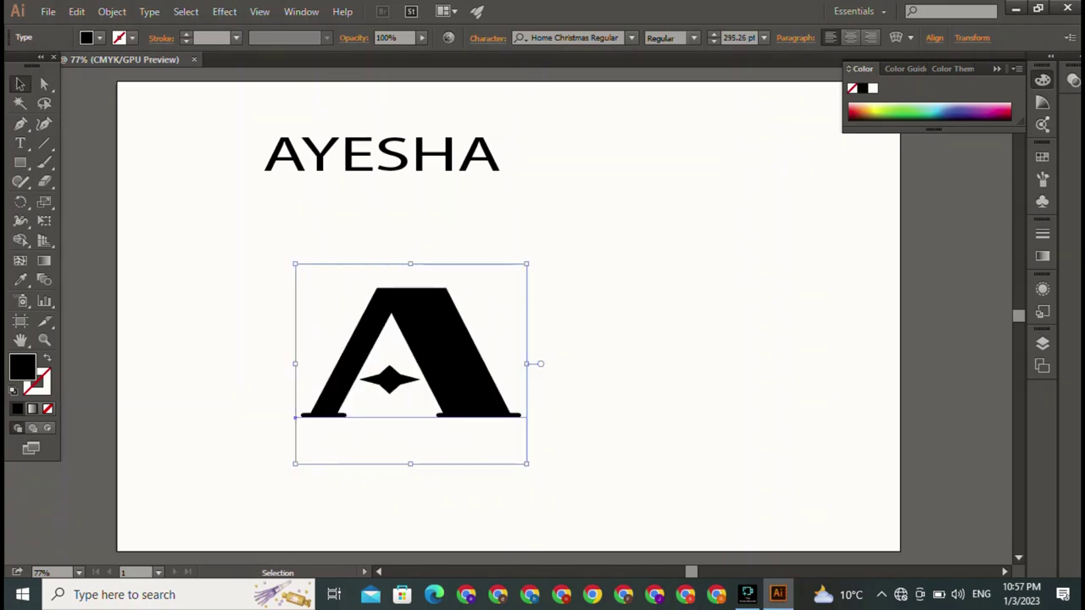
pyautogui.hotkey('ctrl', 'z')
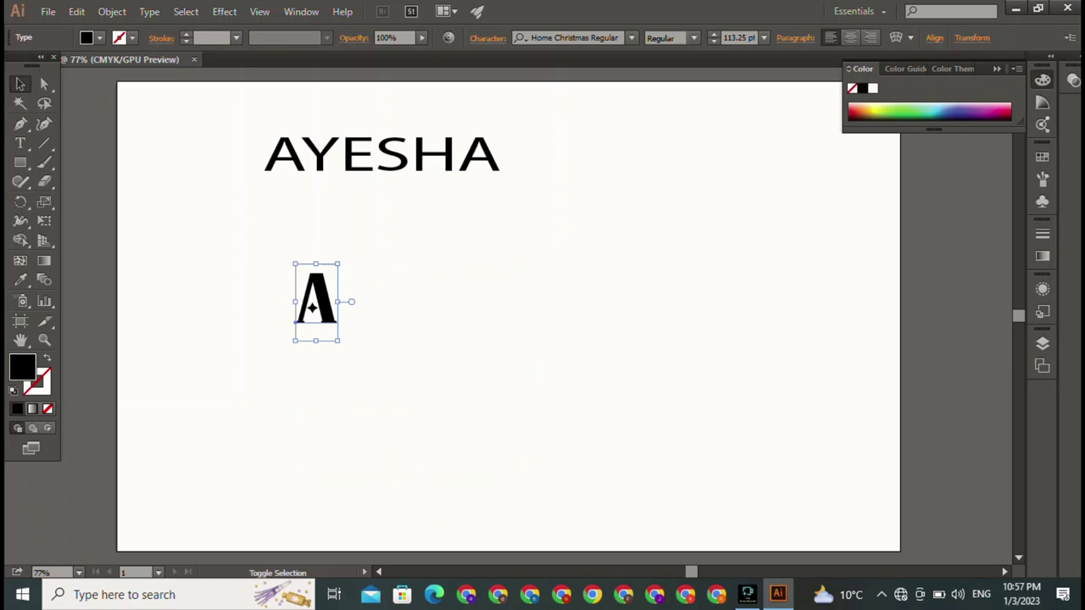
pyautogui.moveTo(340, 340); pyautogui.dragTo(416, 479)
# - Move the decorative A up and to the left
pyautogui.hotkey('ctrl', 'shift', 'a')
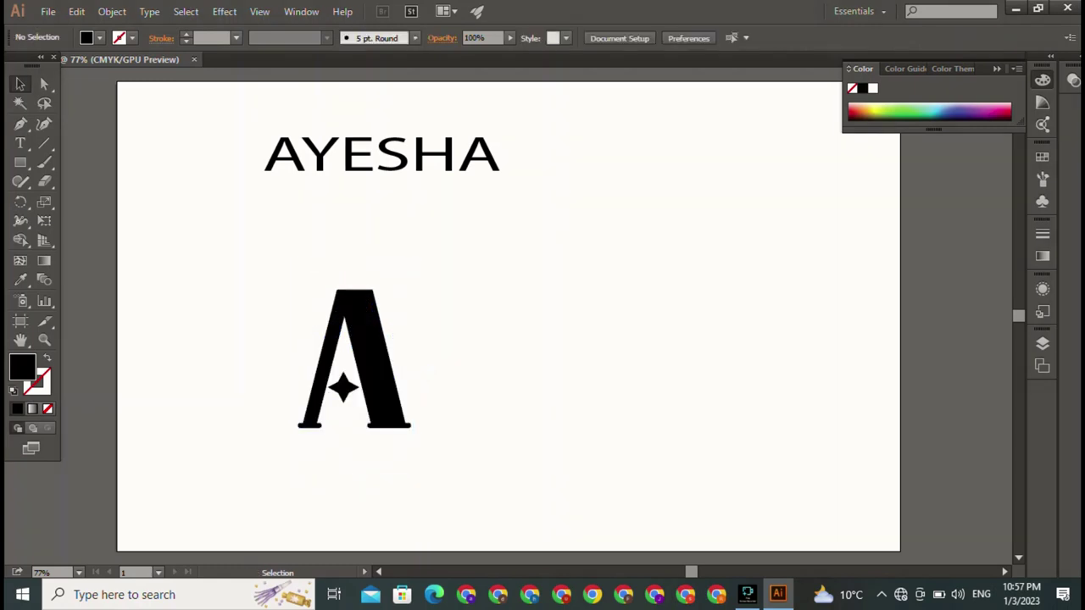
pyautogui.moveTo(373, 373); pyautogui.dragTo(339, 306)
pyautogui.hotkey('ctrl', 'shift', 'a')
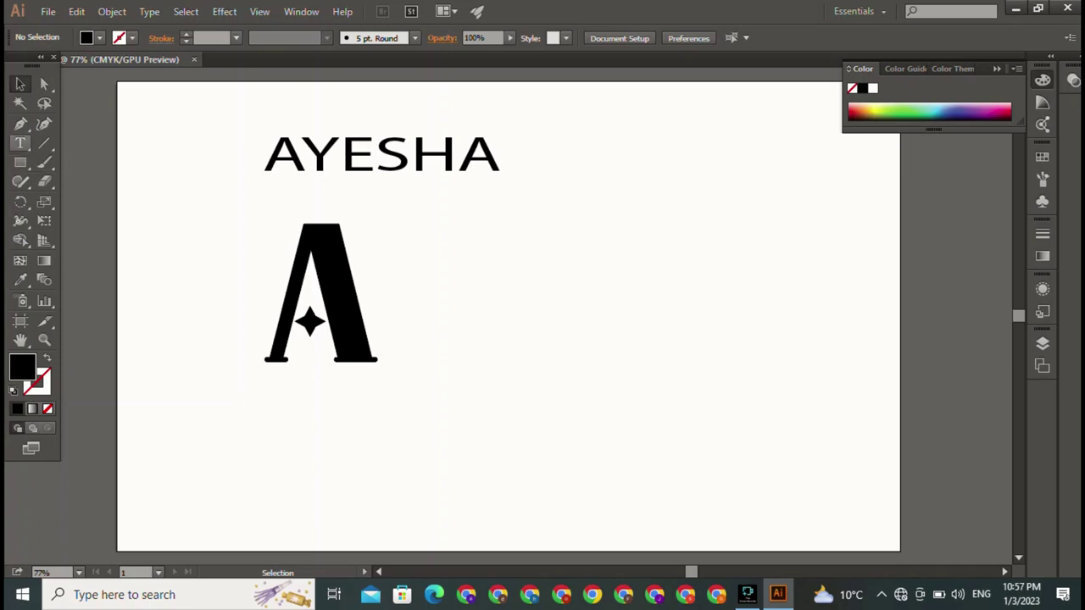
# - Add a Home Christmas Y of about 145.5 pt against the A's right leg
pyautogui.click(21, 144)
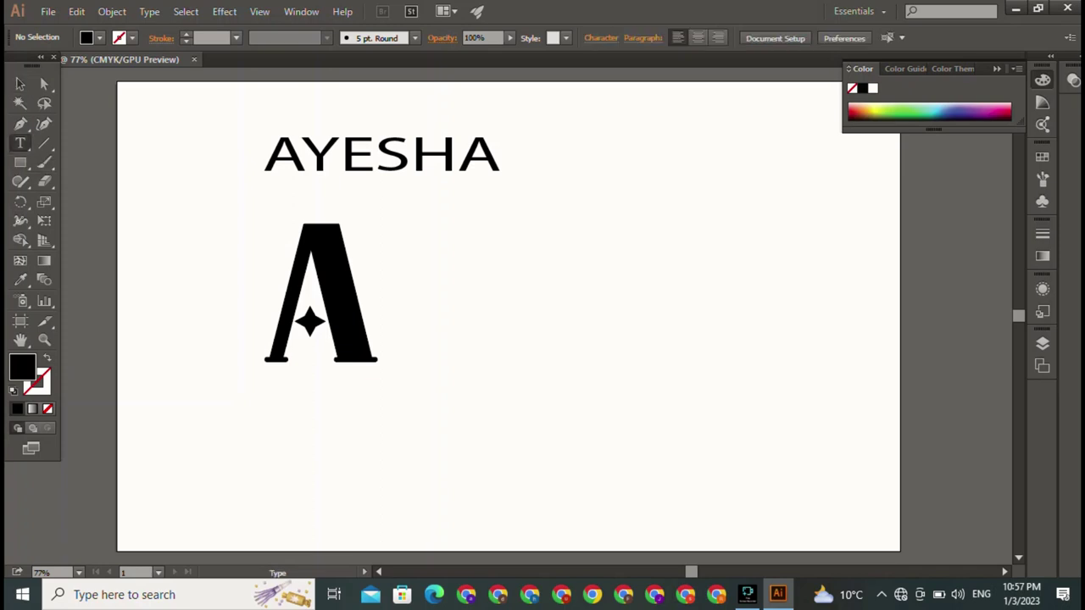
pyautogui.click(668, 139)
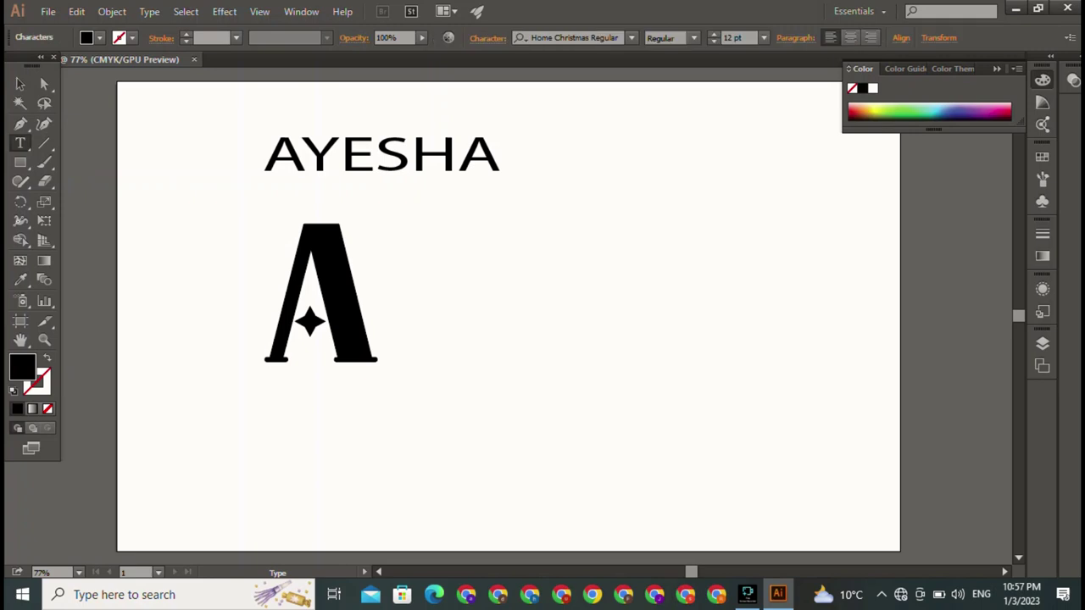
pyautogui.press('Escape')
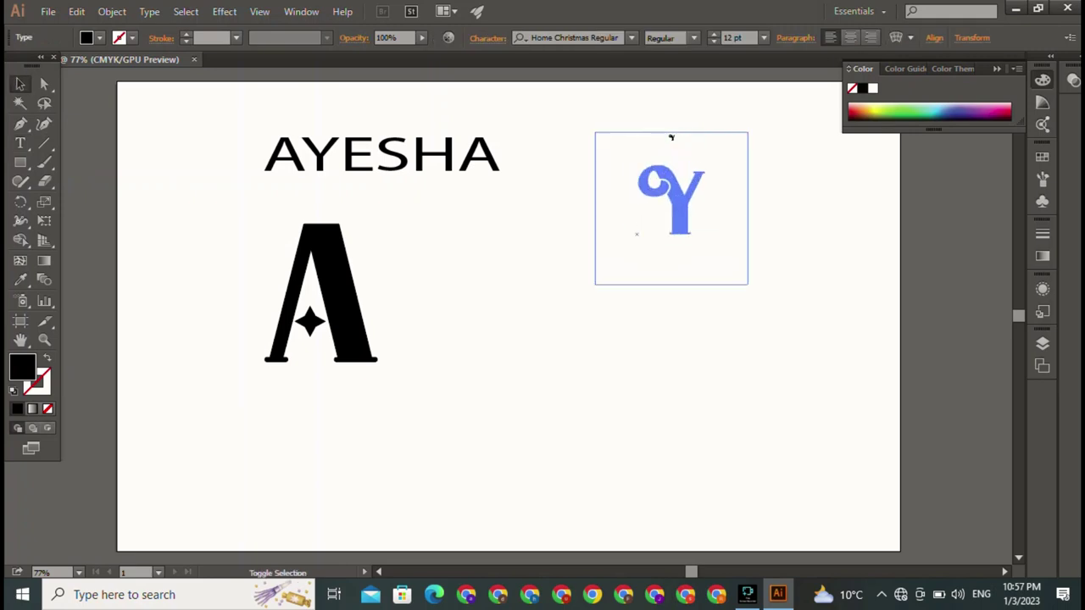
pyautogui.moveTo(671, 138); pyautogui.dragTo(671, 138)
pyautogui.moveTo(635, 235)
pyautogui.mouseDown()
pyautogui.moveTo(358, 366)
pyautogui.moveTo(344, 359)
pyautogui.mouseUp()
pyautogui.hotkey('ctrl', 'shift', 'a')
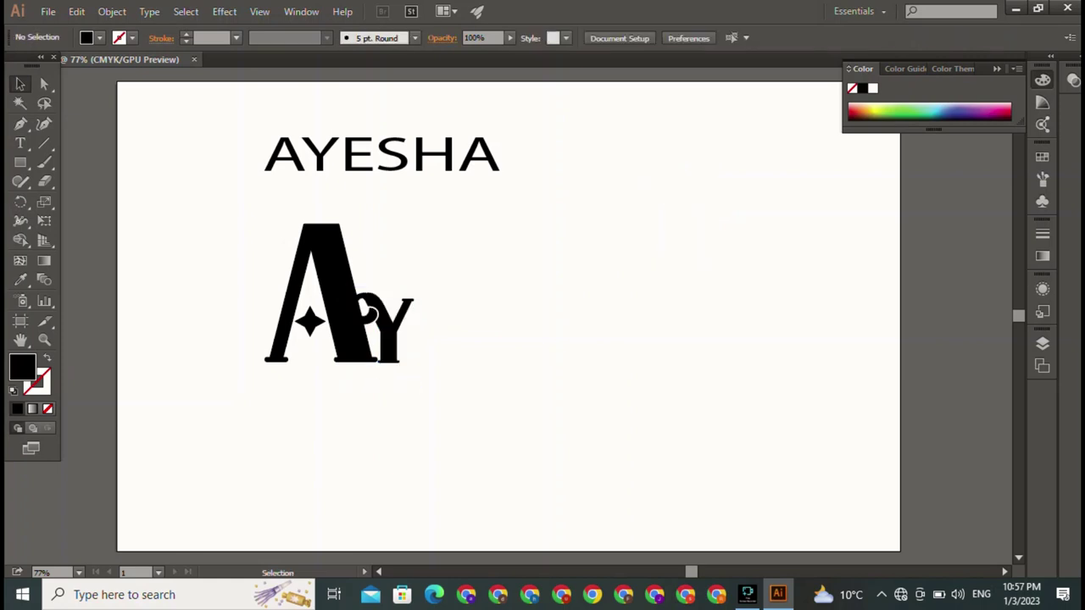
pyautogui.moveTo(360, 316); pyautogui.dragTo(375, 309)
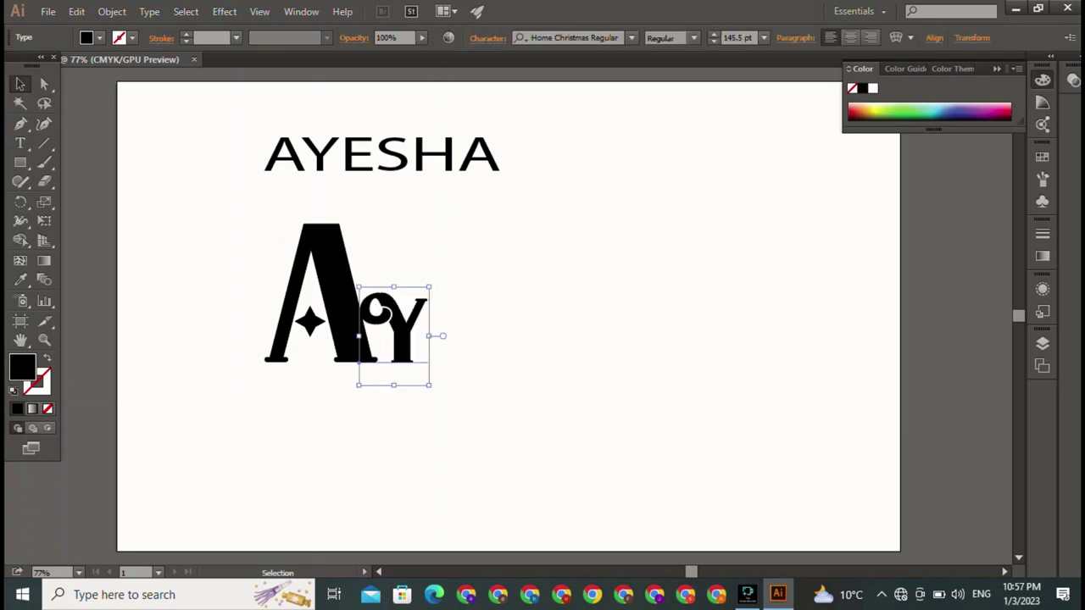
pyautogui.hotkey('ctrl', 'shift', 'a')
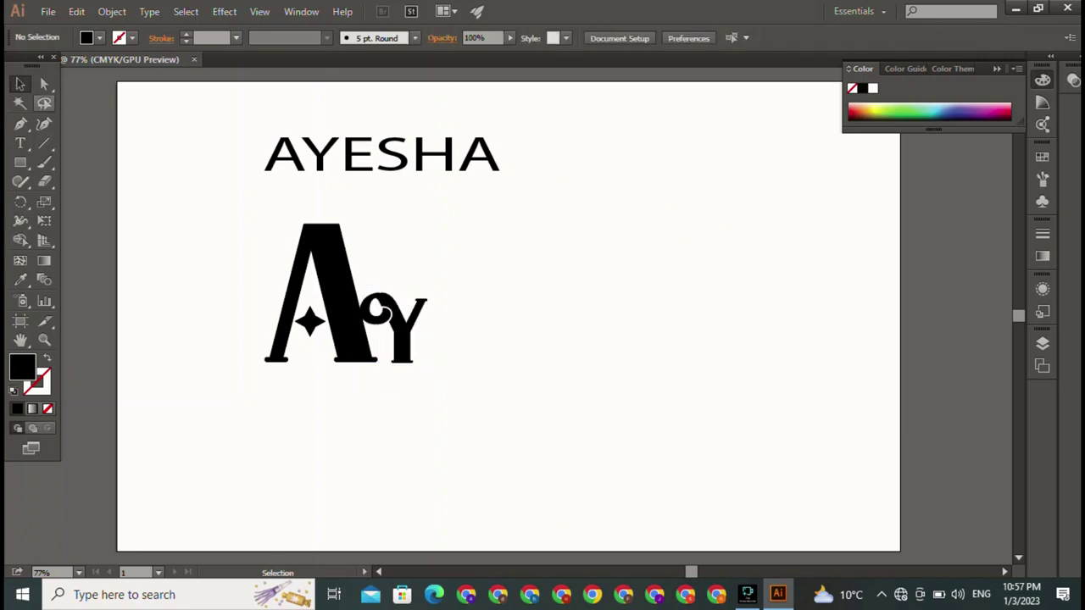
pyautogui.click(20, 143)
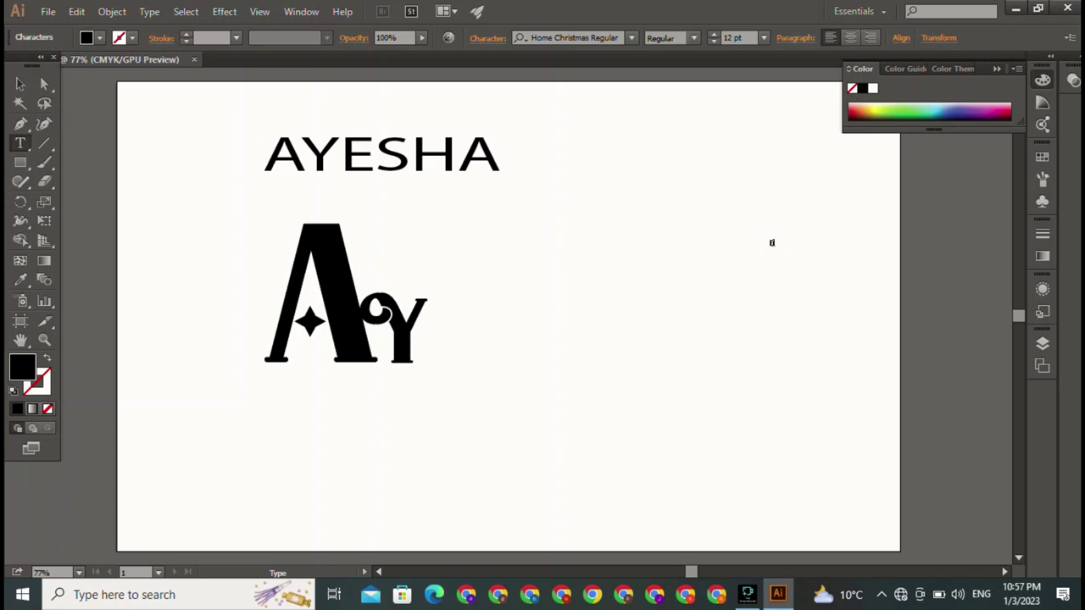
# - Add a decorative E of about 92 pt tucked against the Y's right side
pyautogui.keyDown('ctrl'); pyautogui.click(772, 243); pyautogui.keyUp('ctrl')
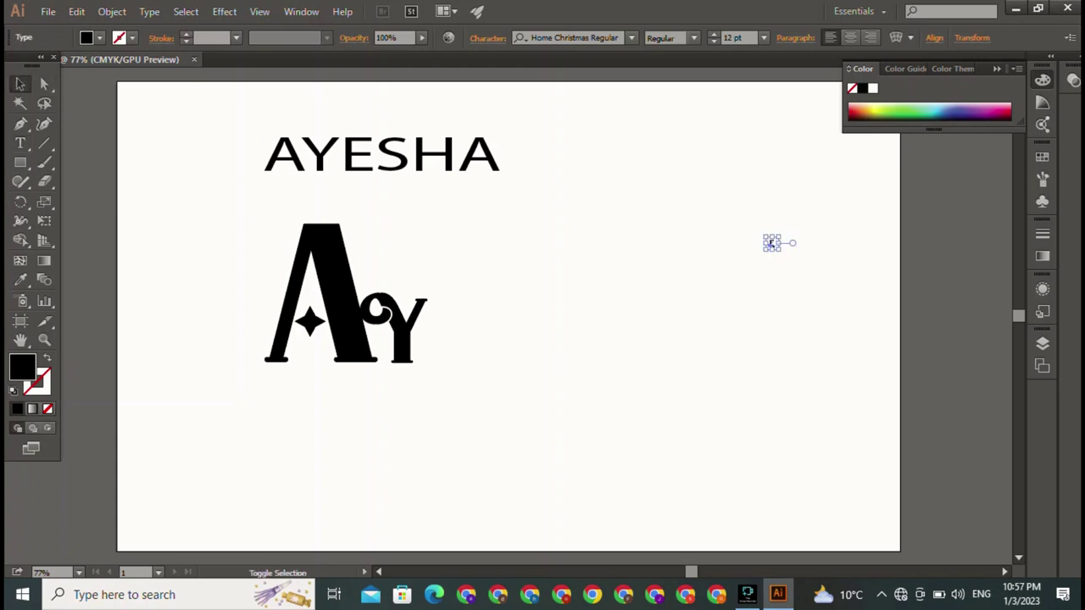
pyautogui.moveTo(779, 251); pyautogui.dragTo(844, 327)
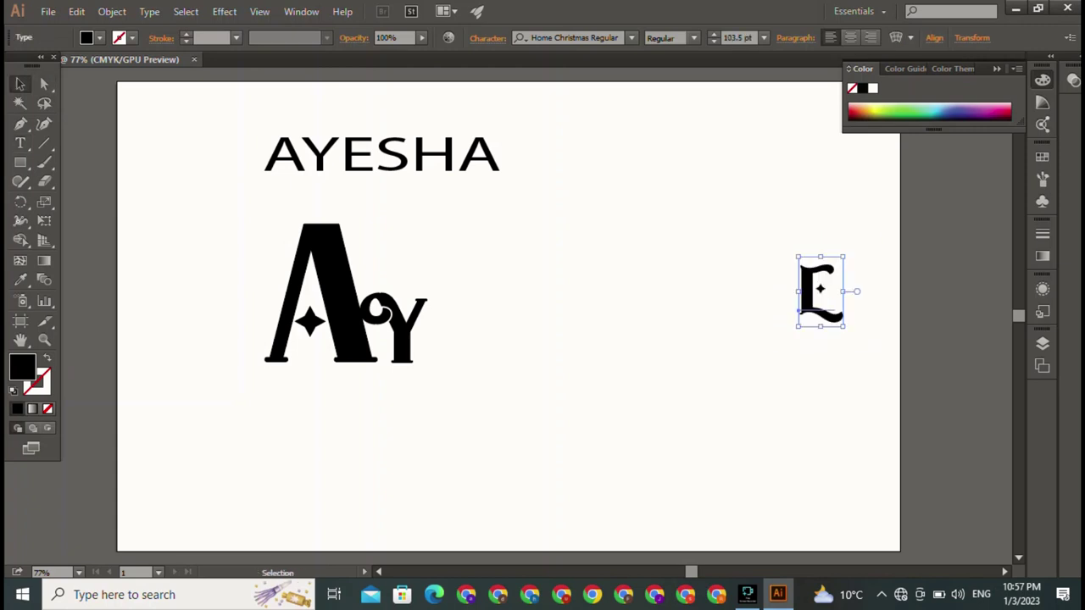
pyautogui.moveTo(846, 255)
pyautogui.mouseDown()
pyautogui.moveTo(835, 272)
pyautogui.moveTo(392, 350)
pyautogui.moveTo(415, 254)
pyautogui.moveTo(405, 293)
pyautogui.mouseUp()
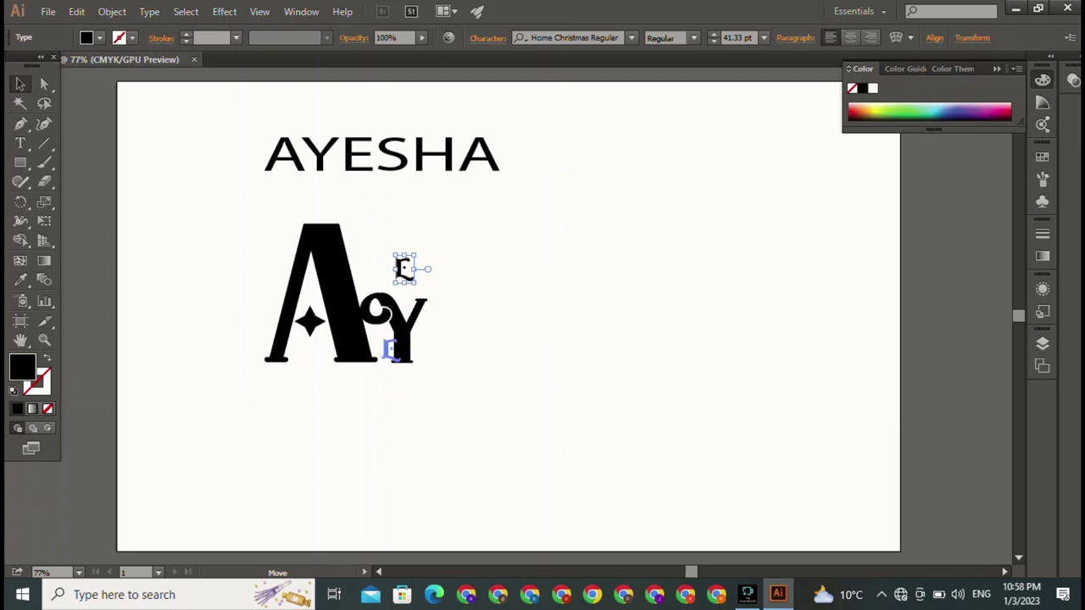
pyautogui.moveTo(405, 293)
pyautogui.mouseDown()
pyautogui.moveTo(381, 345)
pyautogui.moveTo(413, 343)
pyautogui.moveTo(457, 307)
pyautogui.moveTo(480, 254)
pyautogui.moveTo(431, 297)
pyautogui.moveTo(389, 307)
pyautogui.moveTo(393, 343)
pyautogui.moveTo(431, 349)
pyautogui.moveTo(424, 354)
pyautogui.moveTo(456, 307)
pyautogui.moveTo(436, 335)
pyautogui.mouseUp()
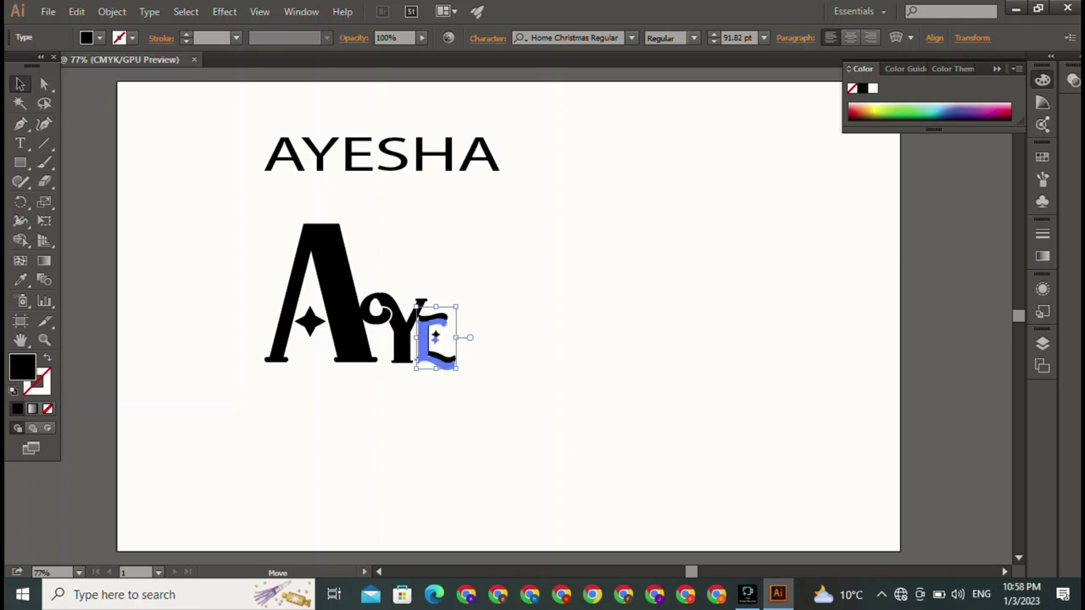
pyautogui.hotkey('ctrl', 'shift', 'a')
# - Undo the accidental move of the big A, keeping it just left of YE
pyautogui.moveTo(322, 297); pyautogui.dragTo(661, 456)
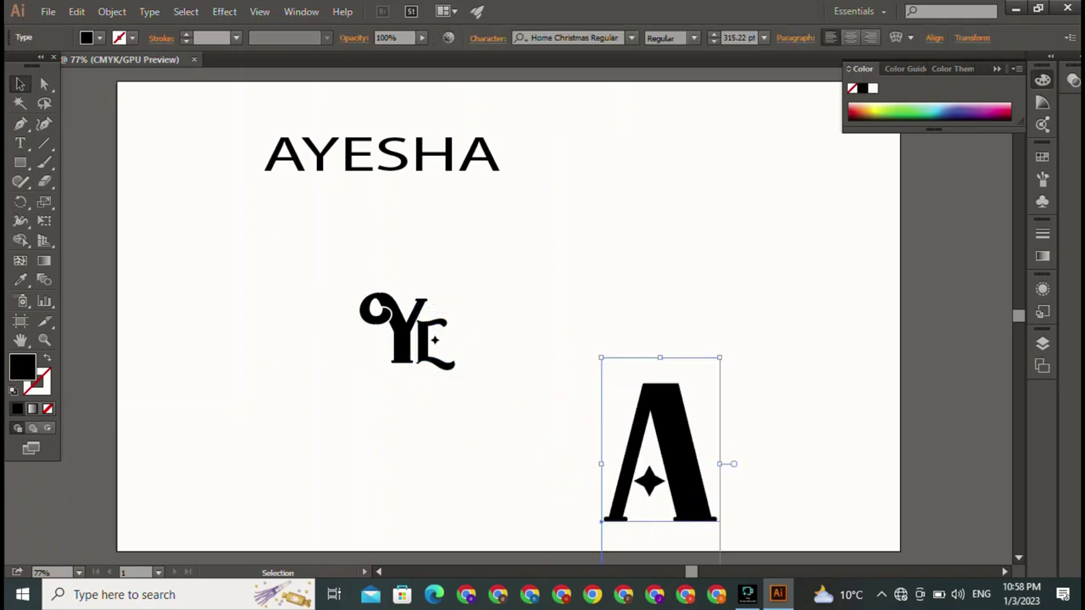
pyautogui.hotkey('ctrl', 'z')
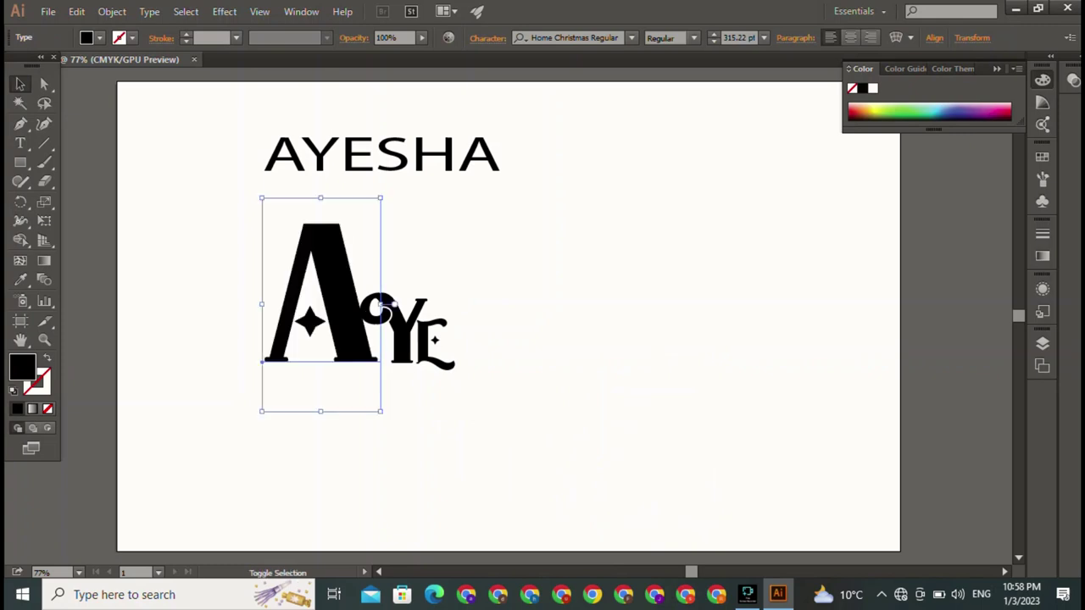
pyautogui.click(407, 335)
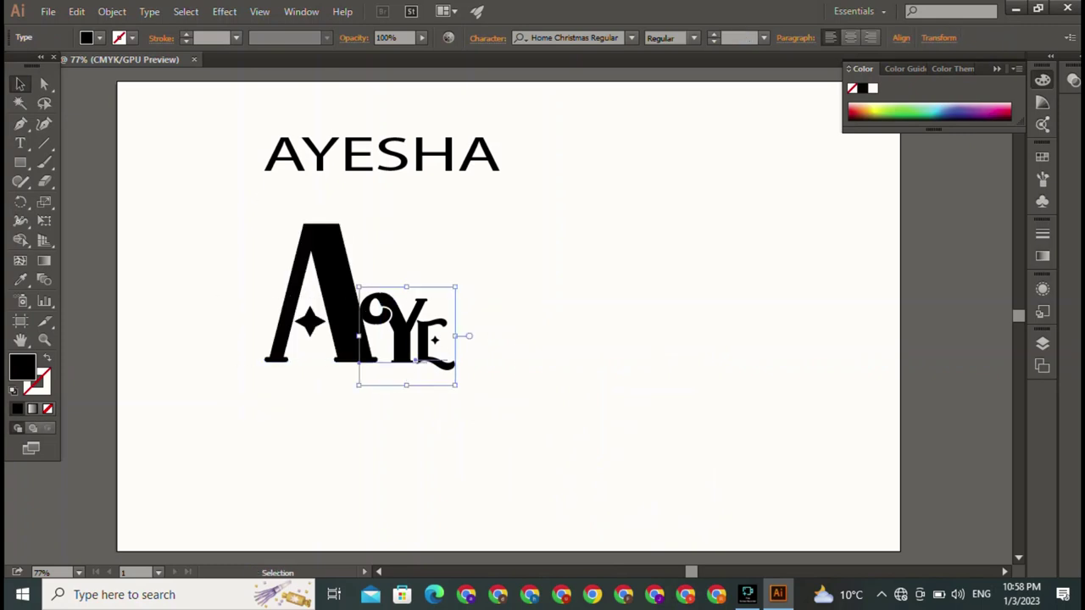
pyautogui.moveTo(234, 283); pyautogui.dragTo(497, 429)
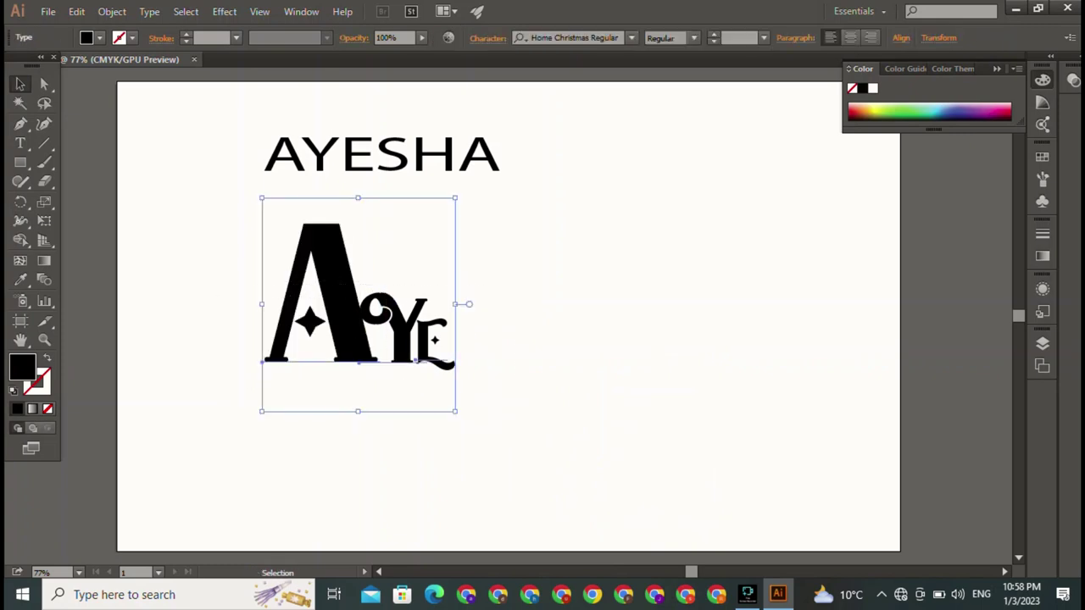
pyautogui.hotkey('ctrl', 'shift', 'a')
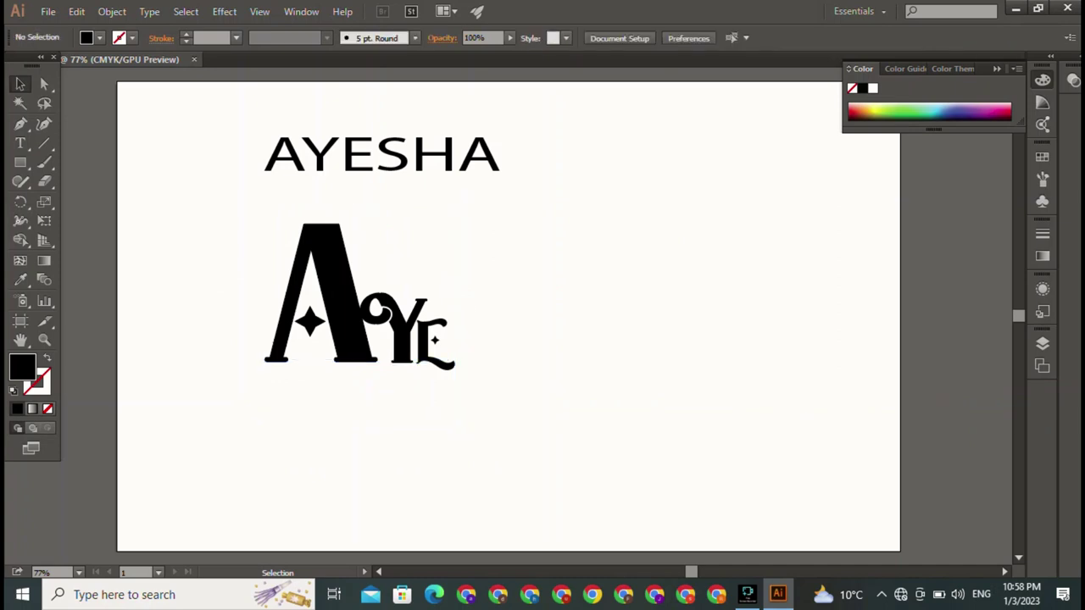
pyautogui.click(434, 348)
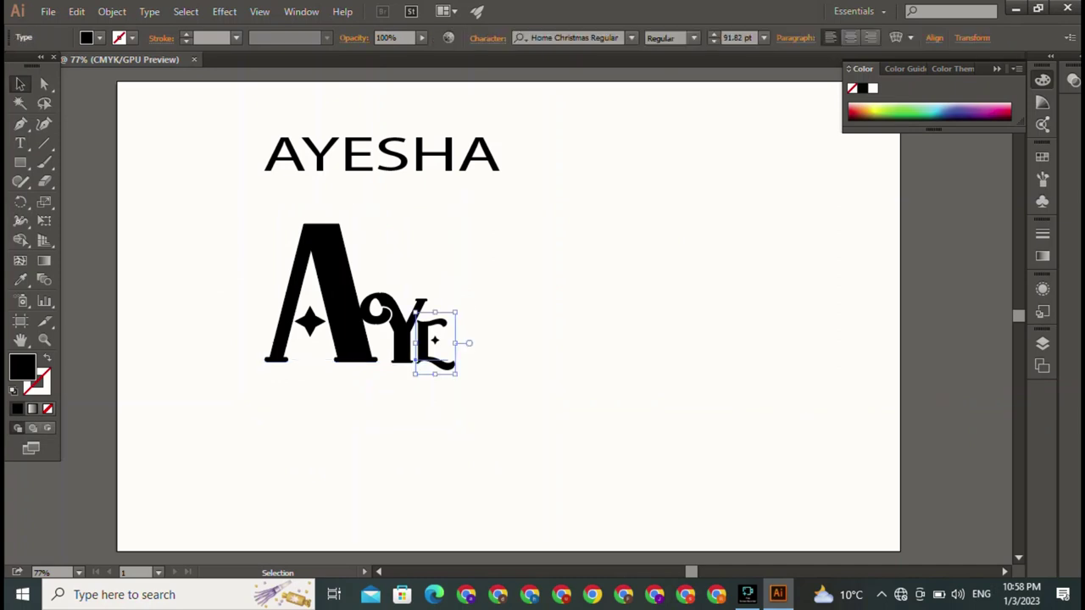
pyautogui.hotkey('ctrl', 'shift', 'a')
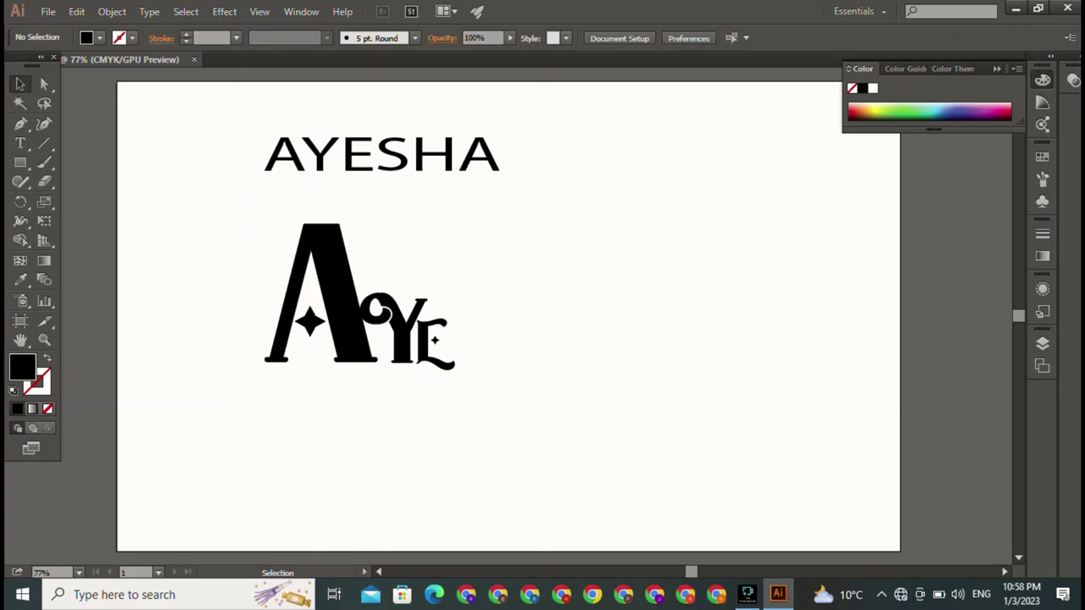
pyautogui.click(434, 343)
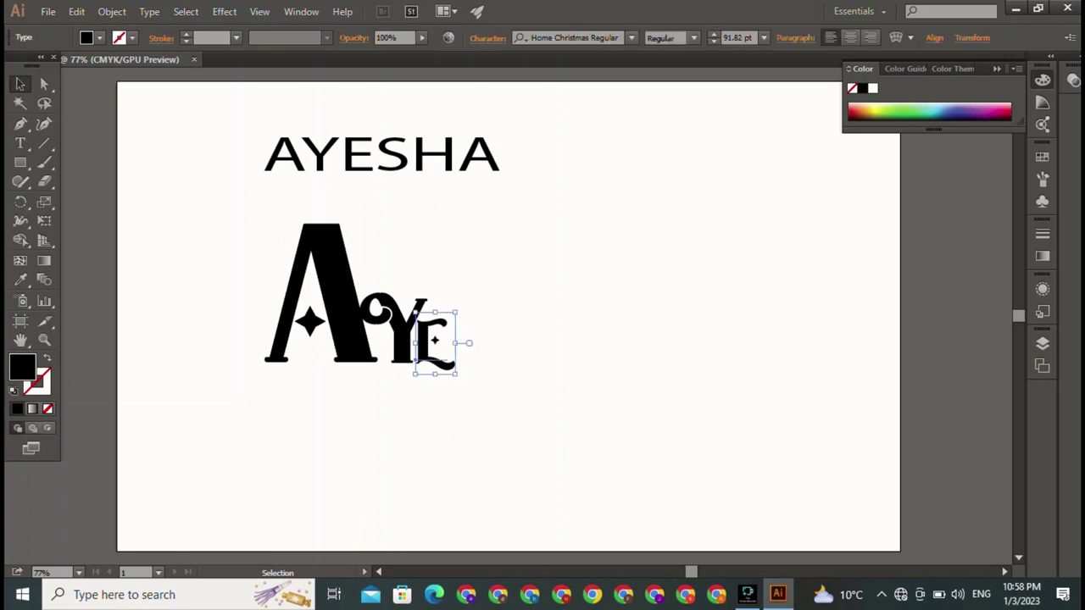
pyautogui.hotkey('ctrl', 'shift', 'a')
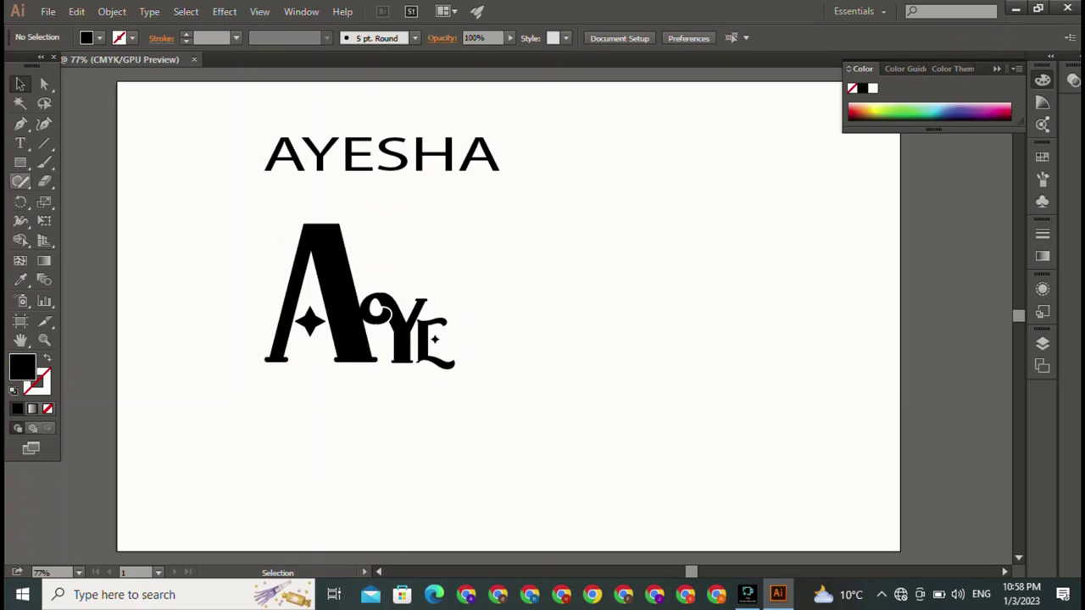
# - Add an Inkland script S of about 76 pt trailing just after AYE
pyautogui.click(21, 143)
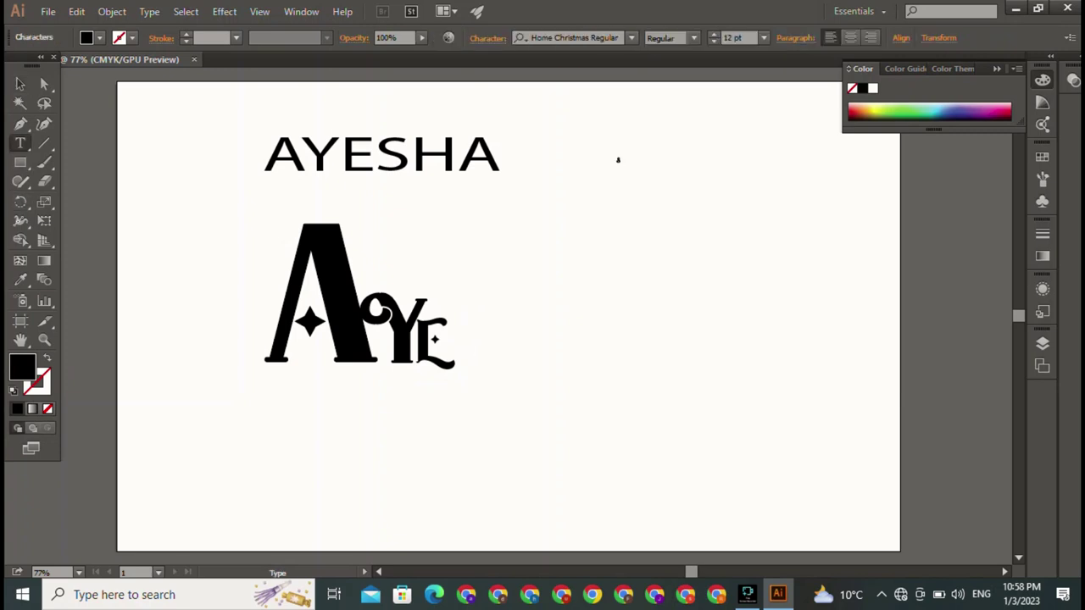
pyautogui.click(618, 160)
pyautogui.press('Escape')
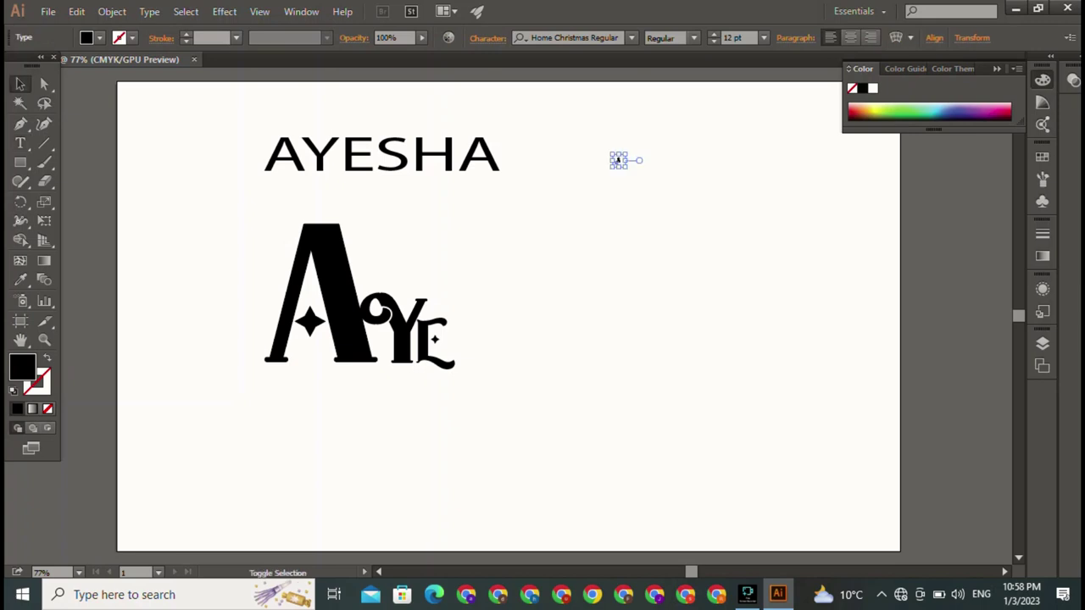
pyautogui.moveTo(618, 160); pyautogui.dragTo(668, 221)
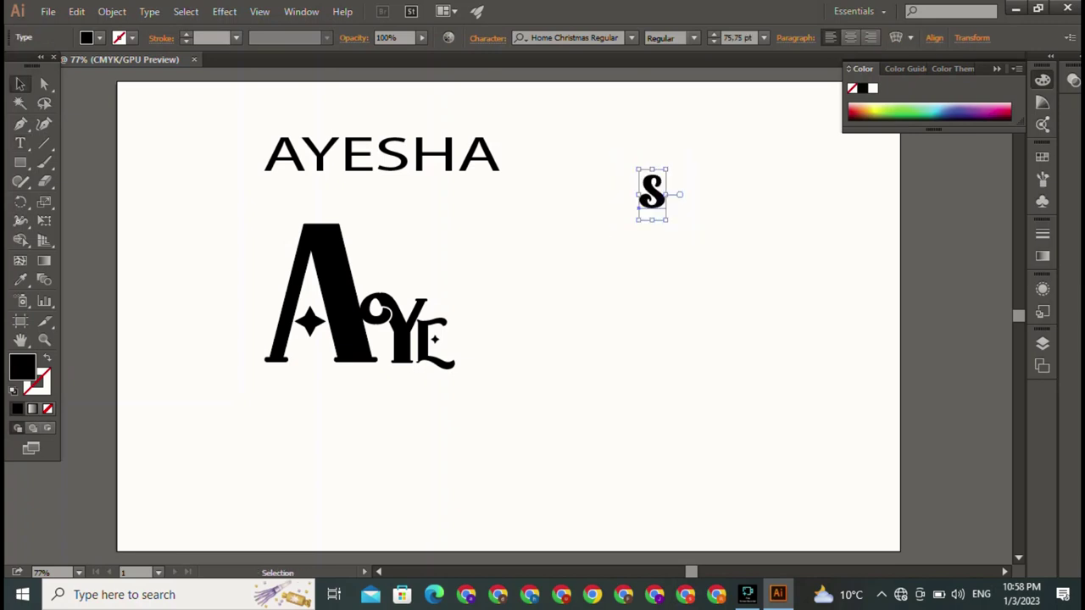
pyautogui.click(631, 37)
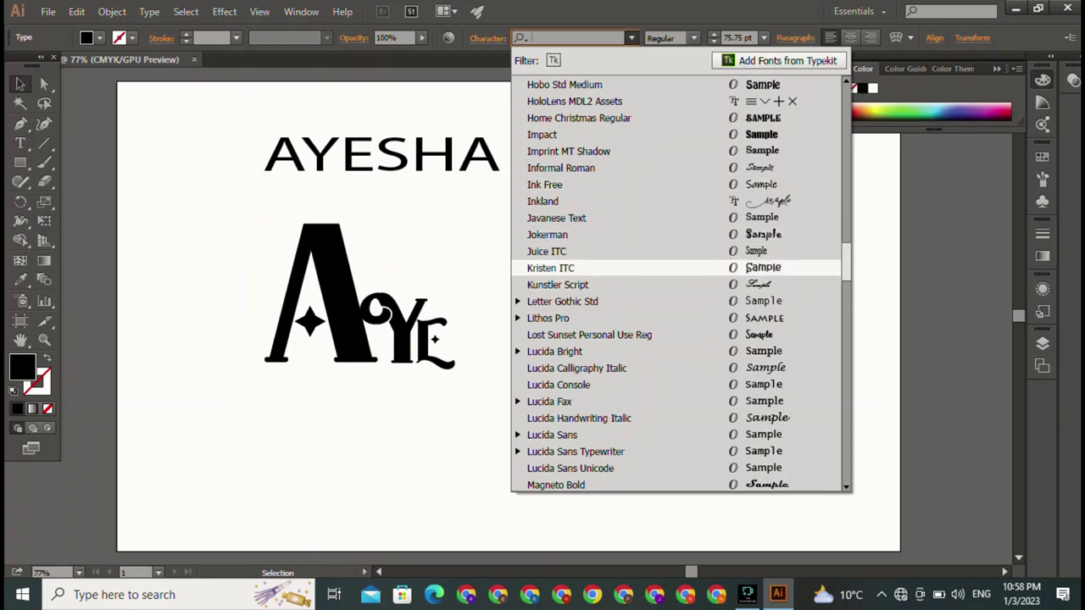
pyautogui.click(577, 201)
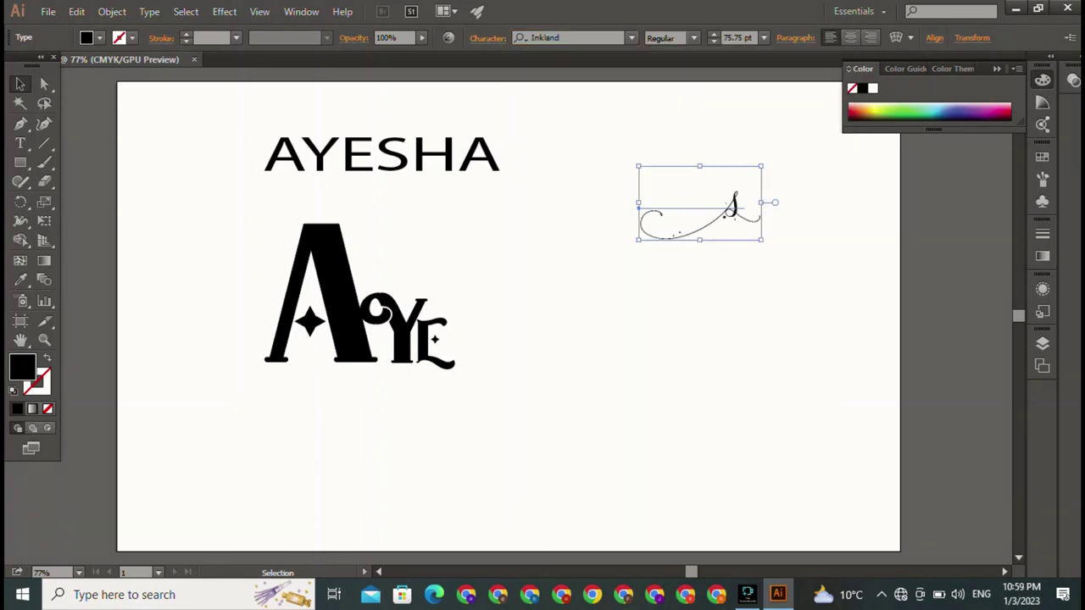
pyautogui.moveTo(713, 222); pyautogui.dragTo(502, 341)
# - Deselect everything and start a new text object at the upper right
pyautogui.hotkey('ctrl', 'shift', 'a')
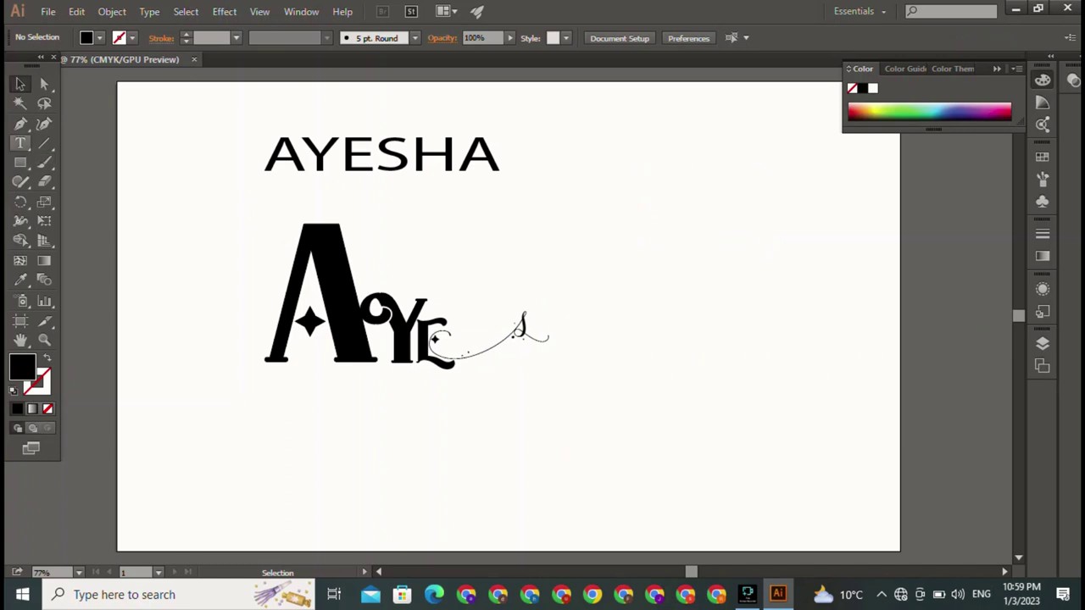
pyautogui.click(20, 143)
pyautogui.click(683, 164)
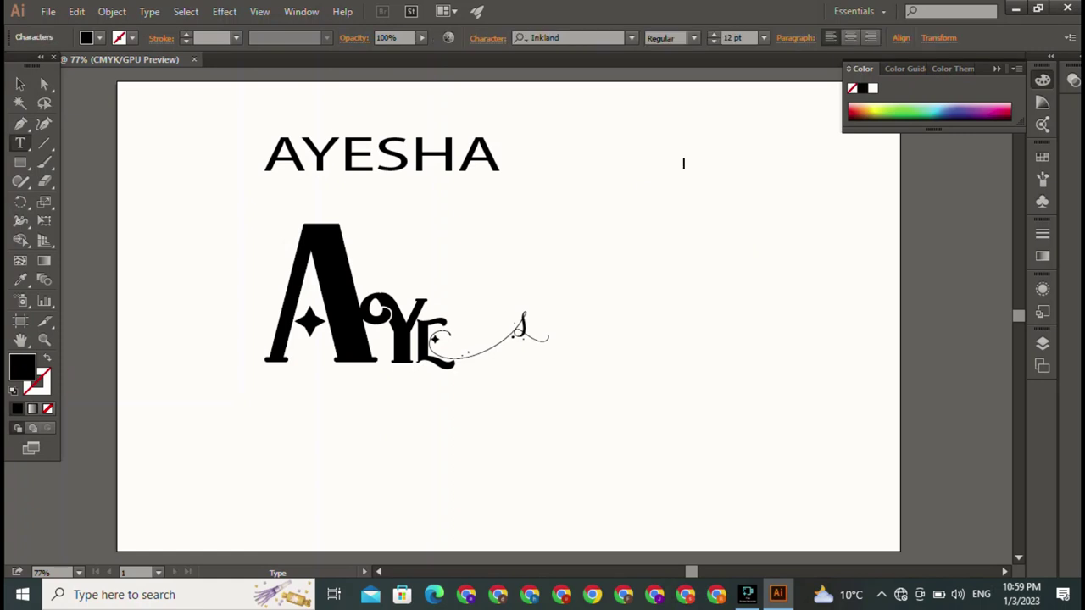
# - Type an H and try the Kristen ITC and Lithos Pro fonts on it
pyautogui.write('h')
pyautogui.press('Escape')
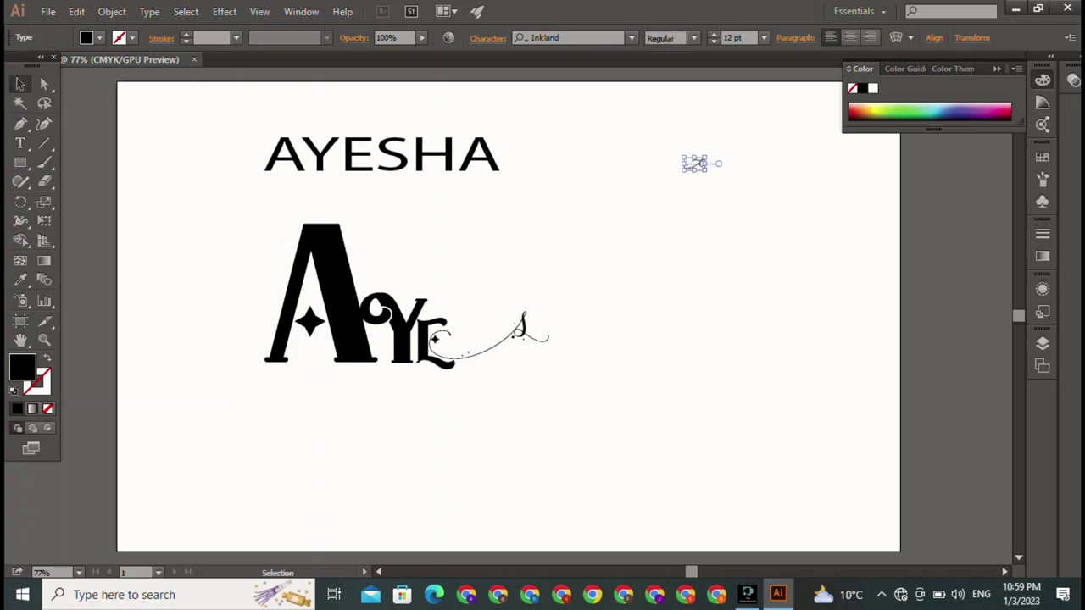
pyautogui.click(631, 37)
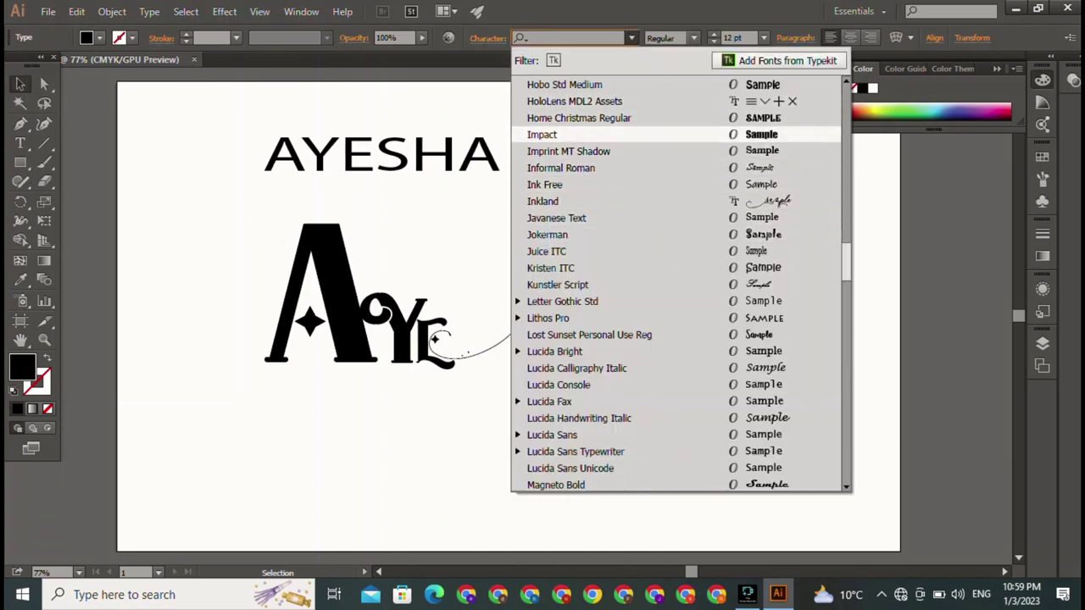
pyautogui.press('Return')
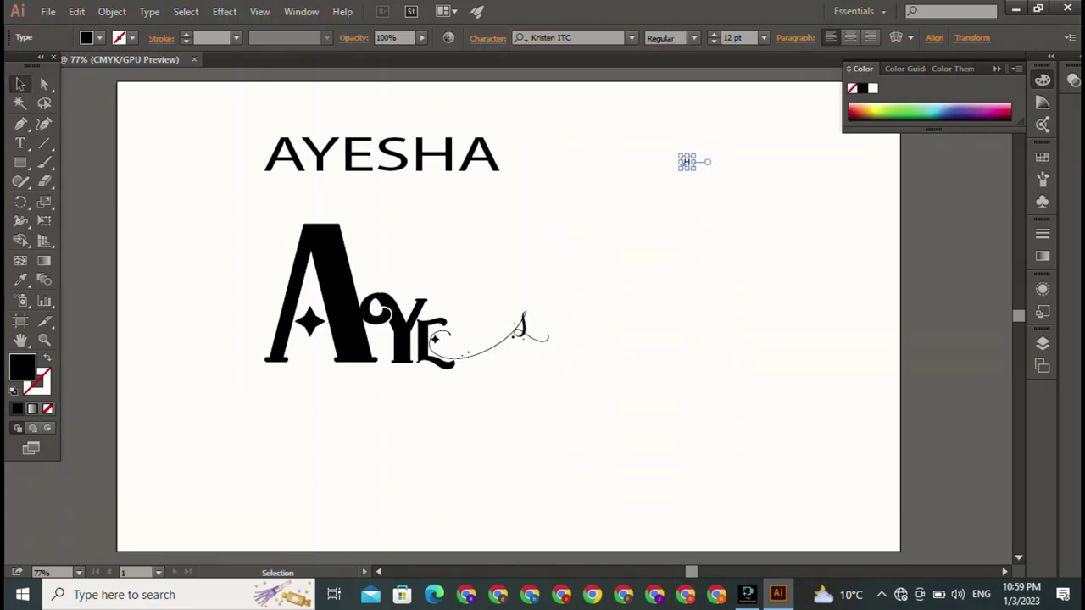
pyautogui.moveTo(670, 140); pyautogui.dragTo(800, 276)
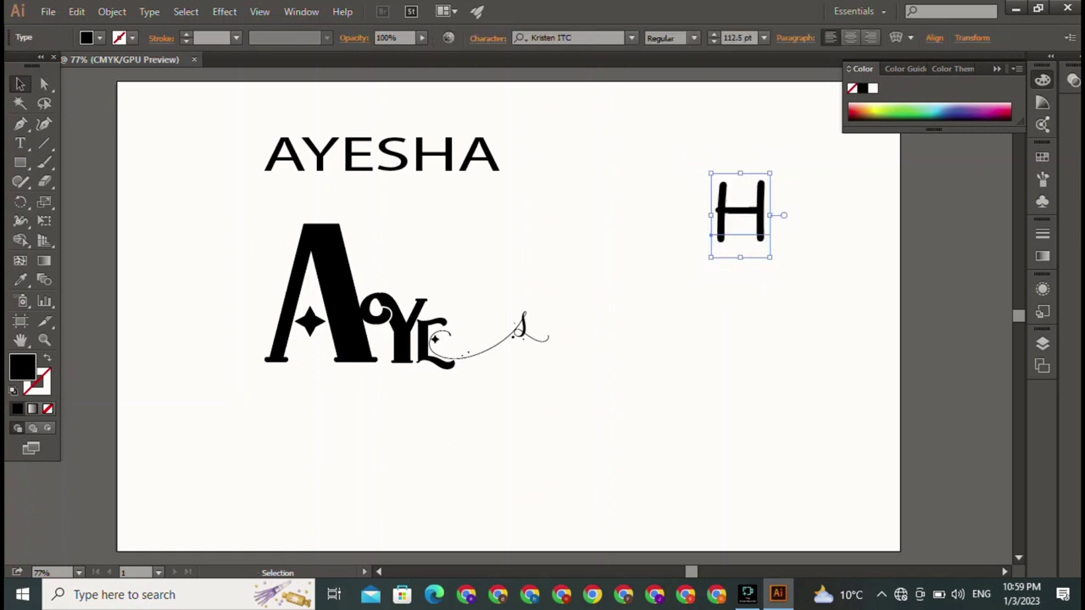
pyautogui.write('Lithos')
pyautogui.press('Return')
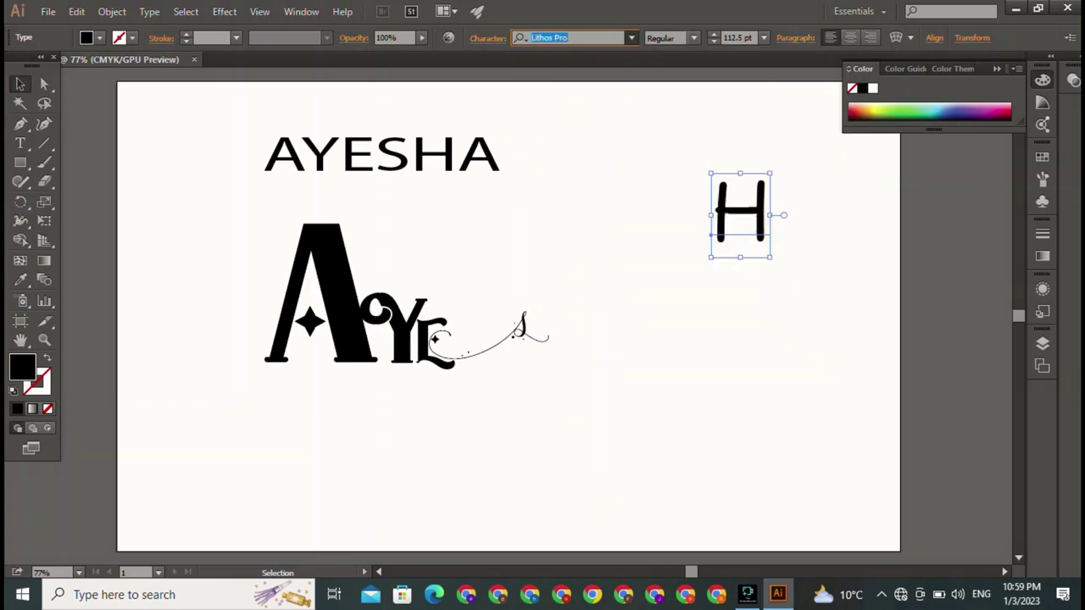
# - Set the H to Magneto Bold at about 63 pt between the E and S
pyautogui.click(631, 37)
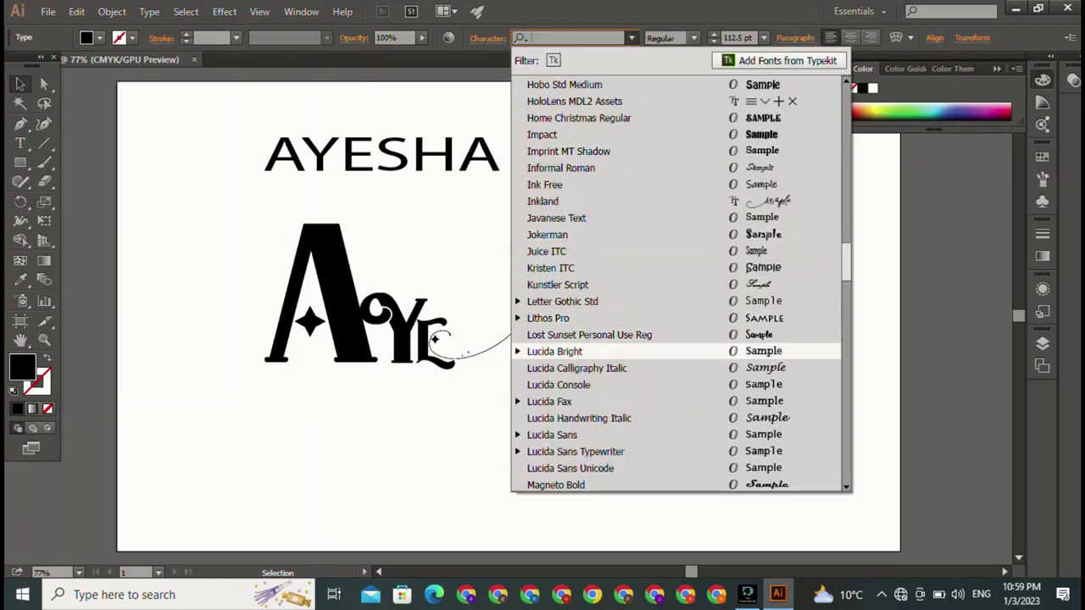
pyautogui.press('Down')
pyautogui.press('Down')
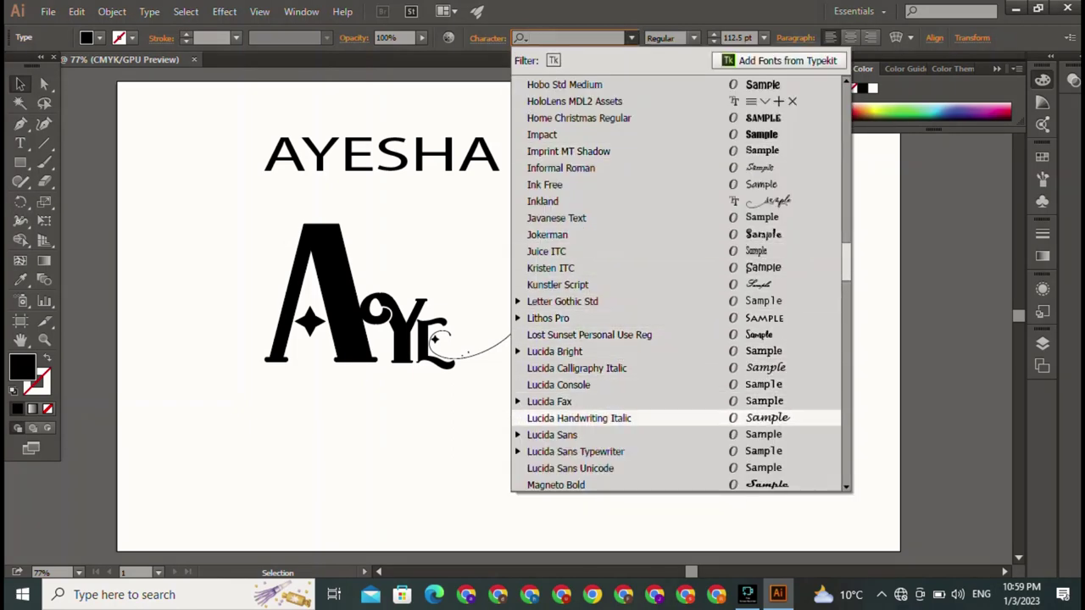
pyautogui.press('Down')
pyautogui.press('Down')
pyautogui.press('Down')
pyautogui.press('Down')
pyautogui.press('Return')
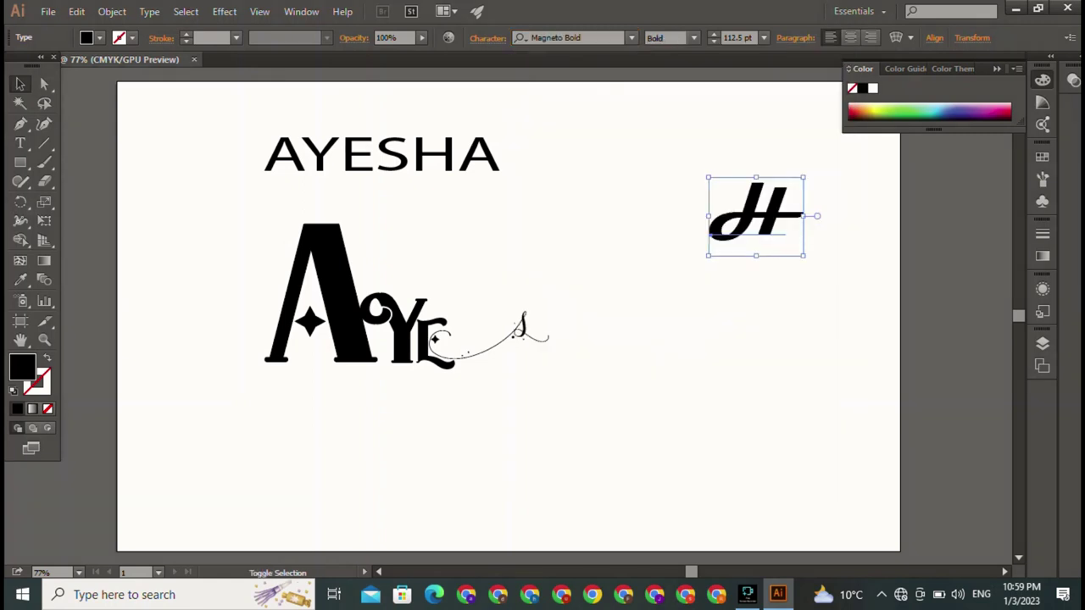
pyautogui.moveTo(805, 177)
pyautogui.mouseDown()
pyautogui.moveTo(762, 211)
pyautogui.moveTo(465, 340)
pyautogui.mouseUp()
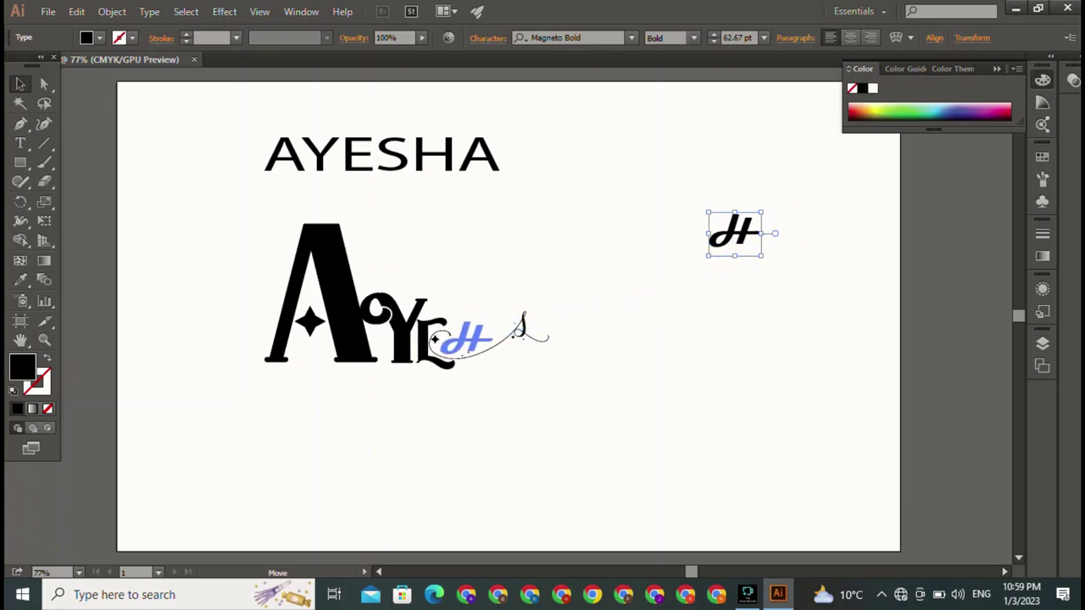
pyautogui.moveTo(465, 340); pyautogui.dragTo(465, 340)
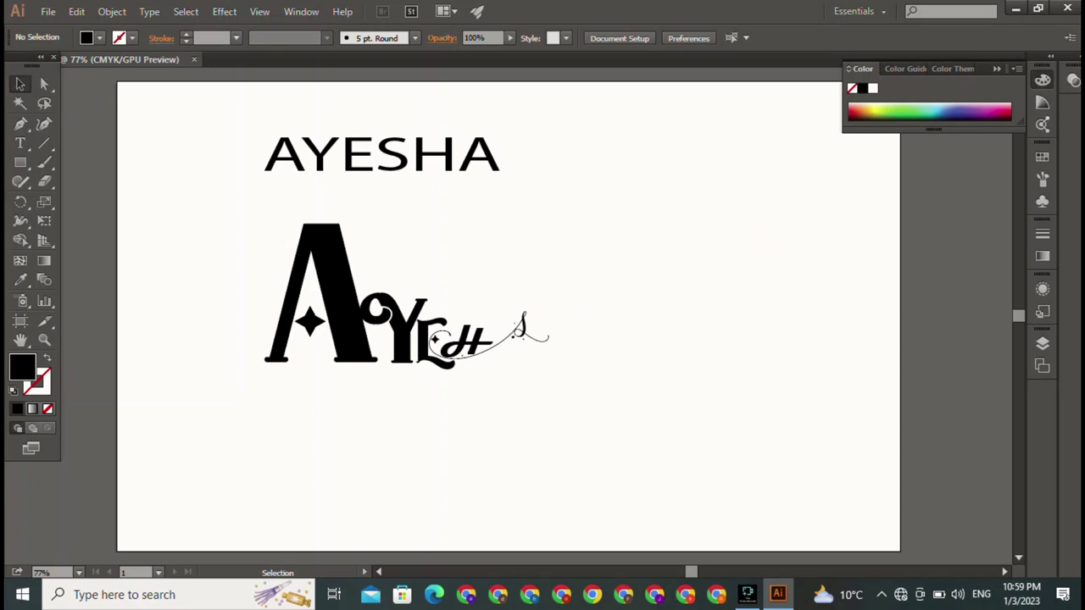
# - Add a Magneto Bold A of about 48 pt right after the H
pyautogui.click(21, 143)
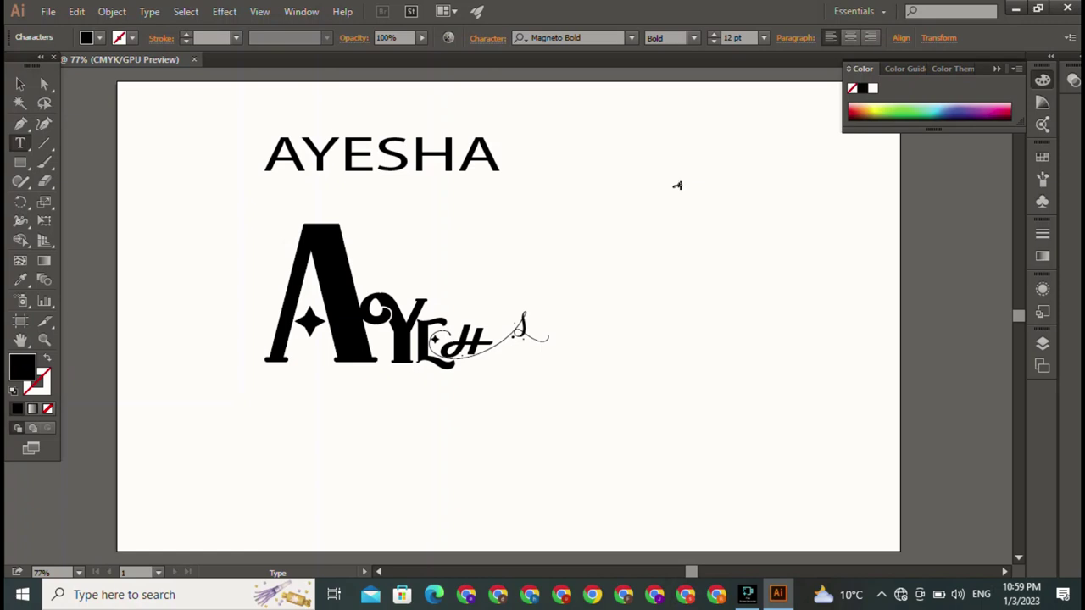
pyautogui.press('v')
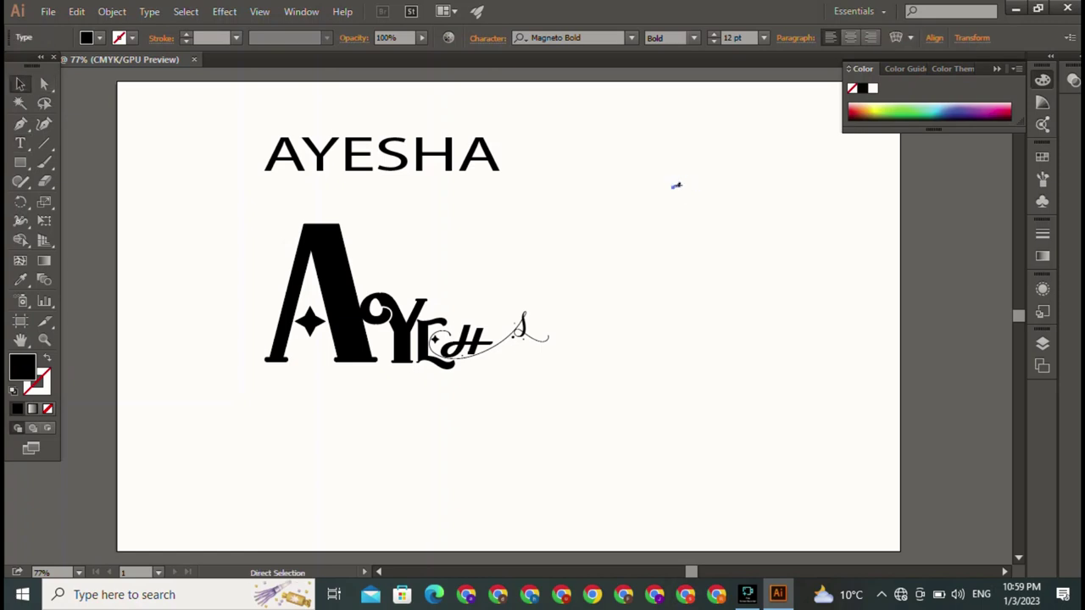
pyautogui.write('A')
pyautogui.click(676, 185)
pyautogui.press('shift')
pyautogui.moveTo(704, 219); pyautogui.dragTo(510, 309)
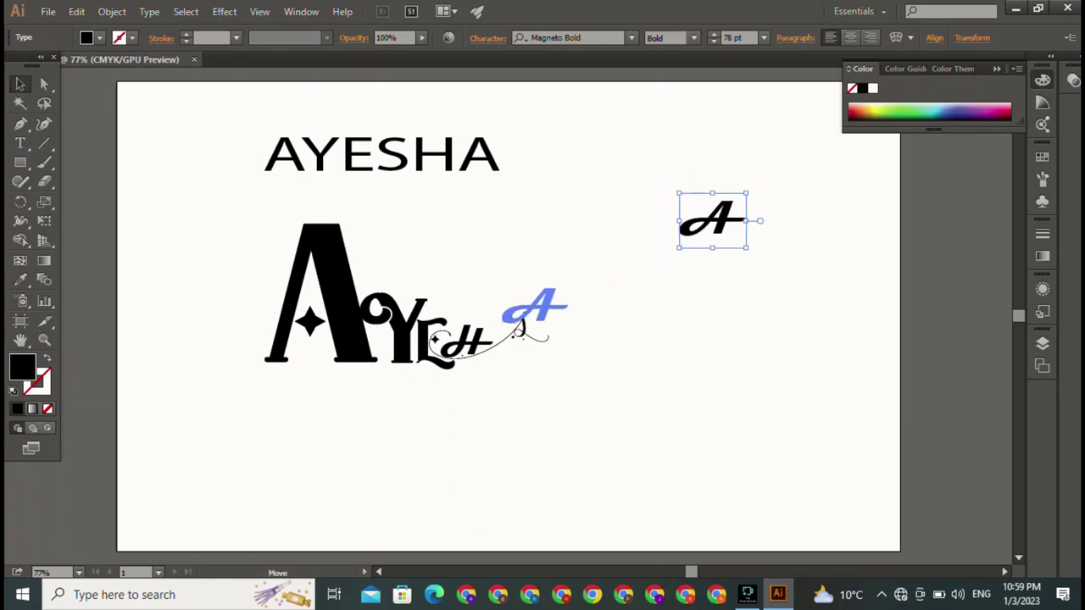
pyautogui.doubleClick(523, 336)
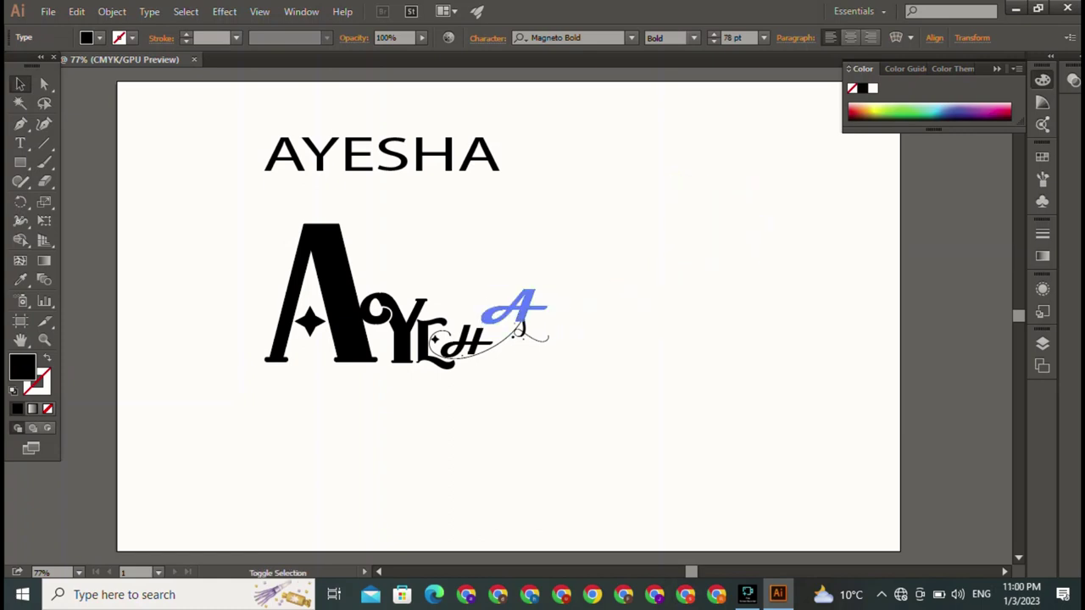
pyautogui.press('Escape')
pyautogui.moveTo(538, 289); pyautogui.dragTo(524, 302)
pyautogui.click(593, 424)
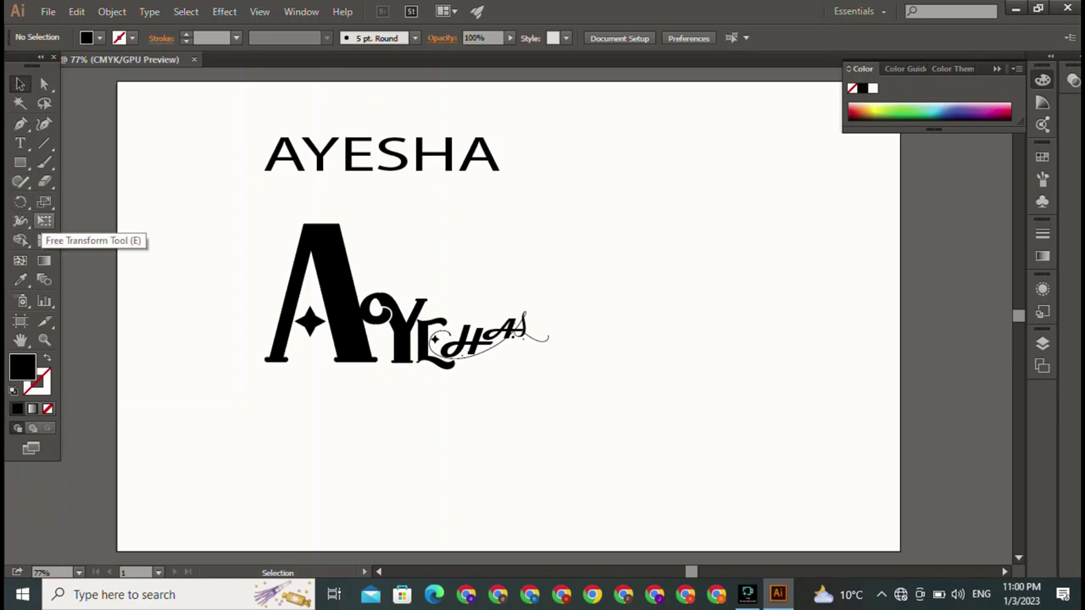
pyautogui.click(20, 143)
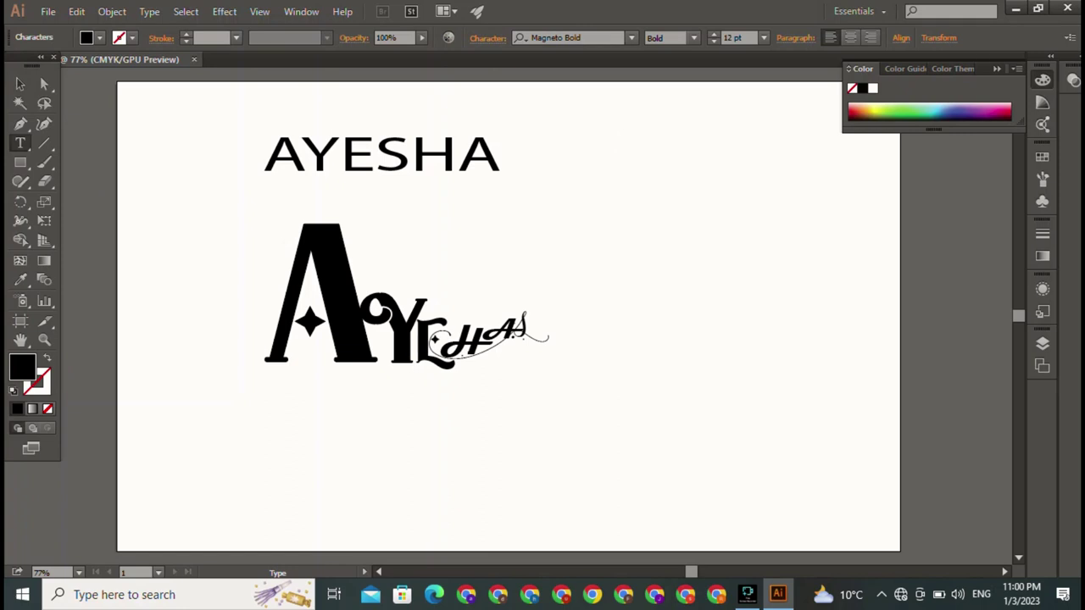
# - Type the BTS text and enlarge it to about 130 pt
pyautogui.write('A')
pyautogui.write('E')
pyautogui.click(20, 84)
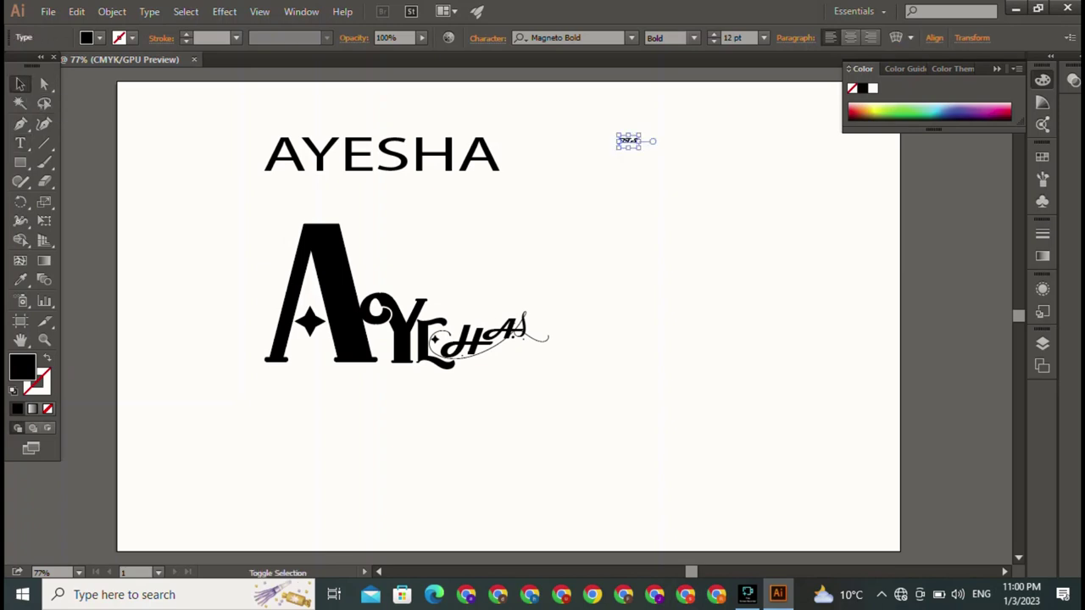
pyautogui.moveTo(640, 148); pyautogui.dragTo(832, 249)
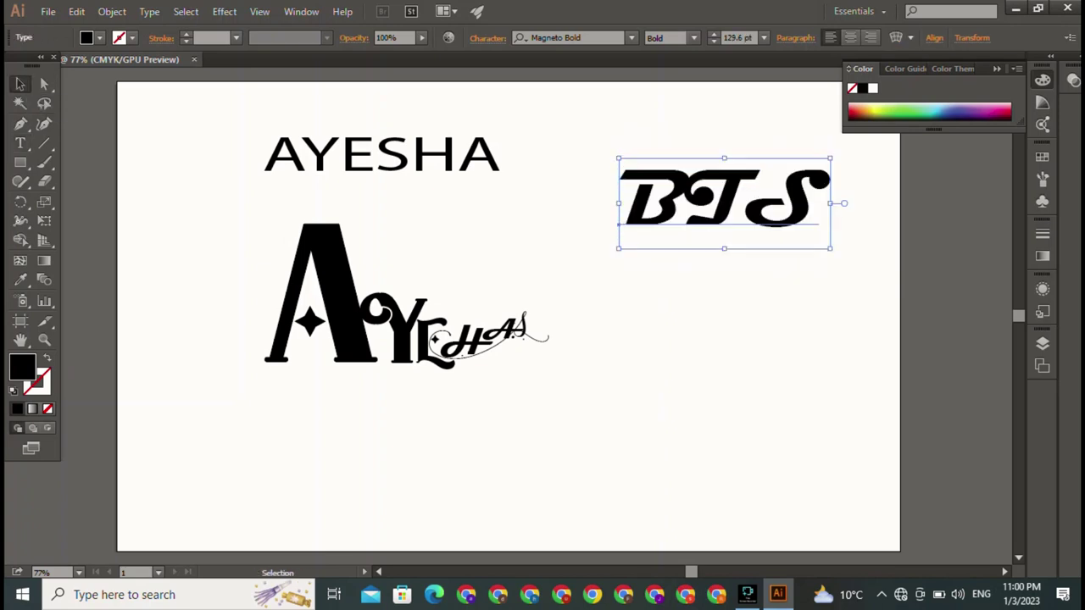
# - Position the BTS lettering at the upper right beside the monogram
pyautogui.moveTo(617, 224); pyautogui.dragTo(534, 367)
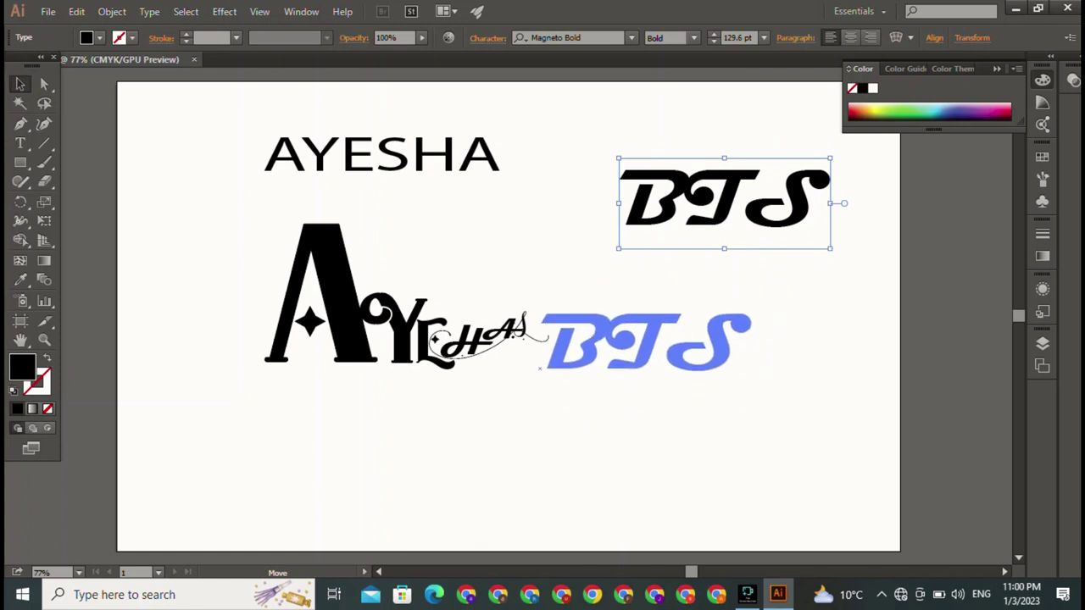
pyautogui.moveTo(534, 367); pyautogui.dragTo(526, 367)
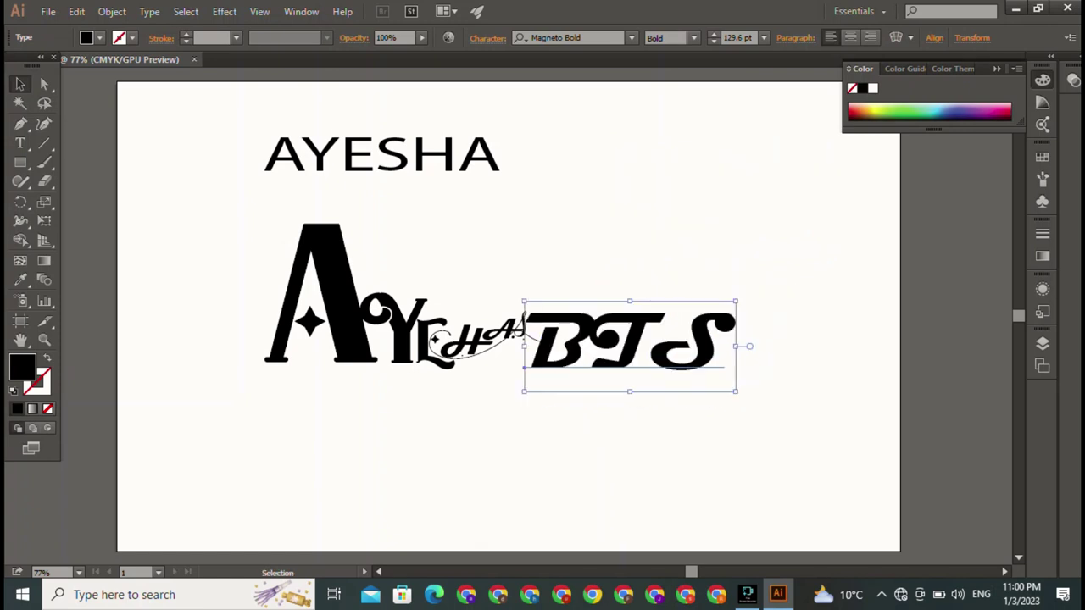
pyautogui.hotkey('ctrl', 'shift', 'a')
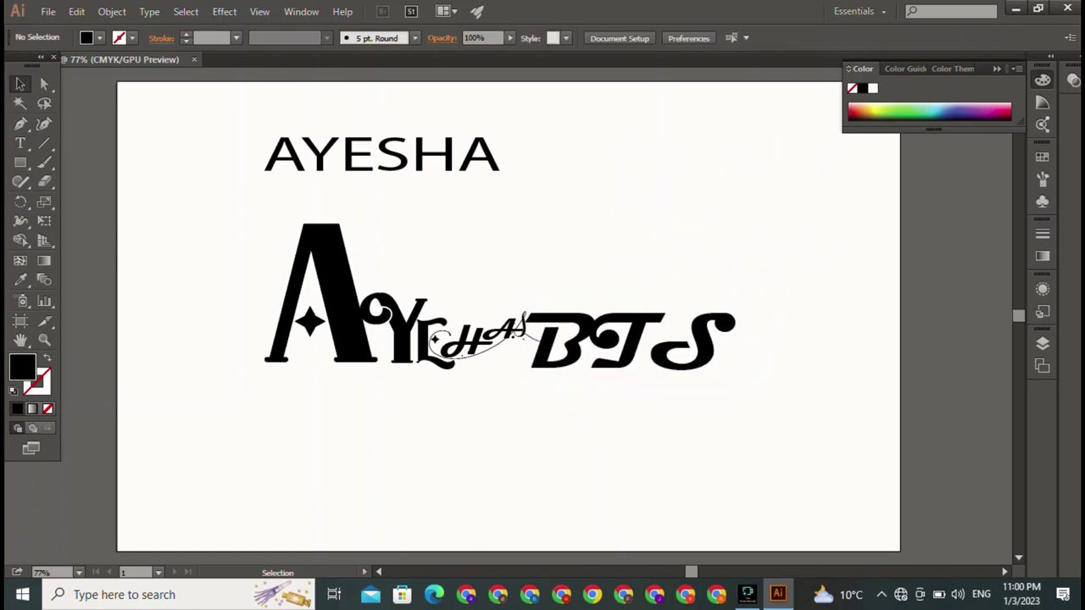
pyautogui.click(632, 344)
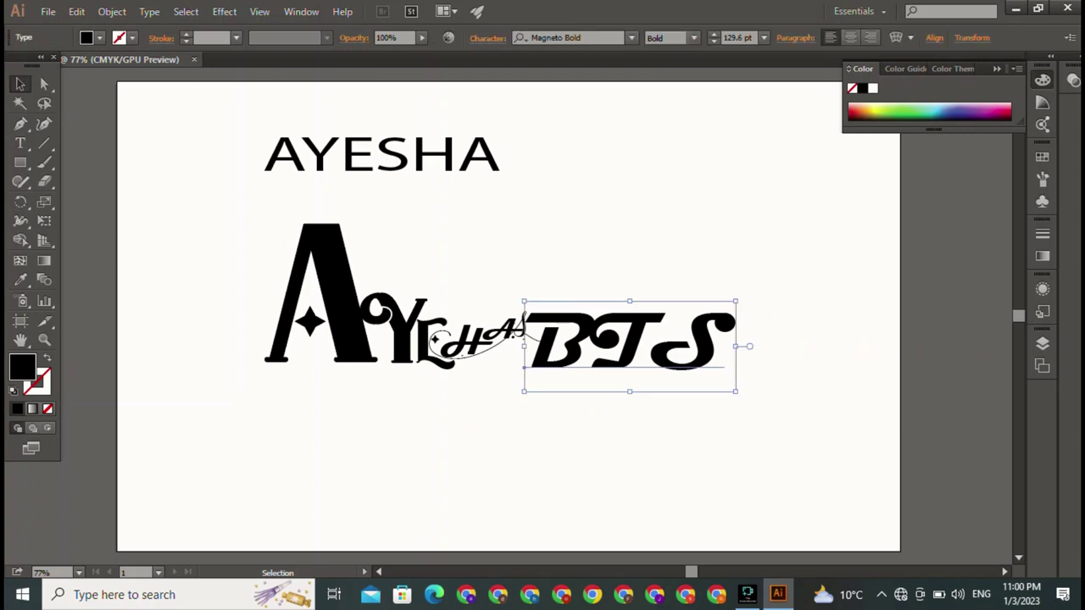
pyautogui.moveTo(632, 344); pyautogui.dragTo(483, 265)
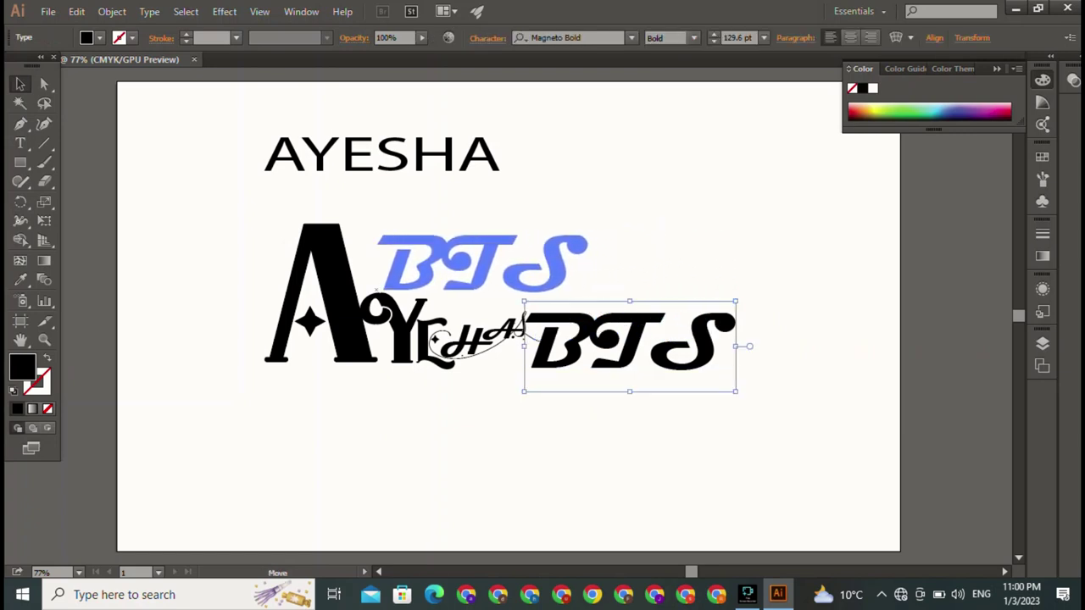
pyautogui.moveTo(483, 265); pyautogui.dragTo(712, 259)
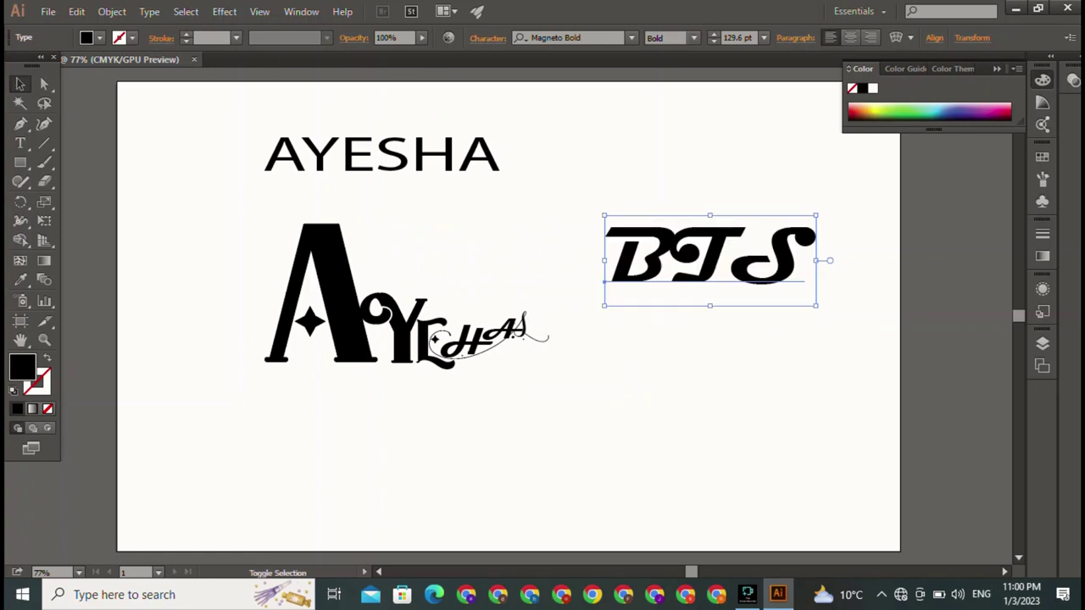
pyautogui.moveTo(712, 254); pyautogui.dragTo(713, 254)
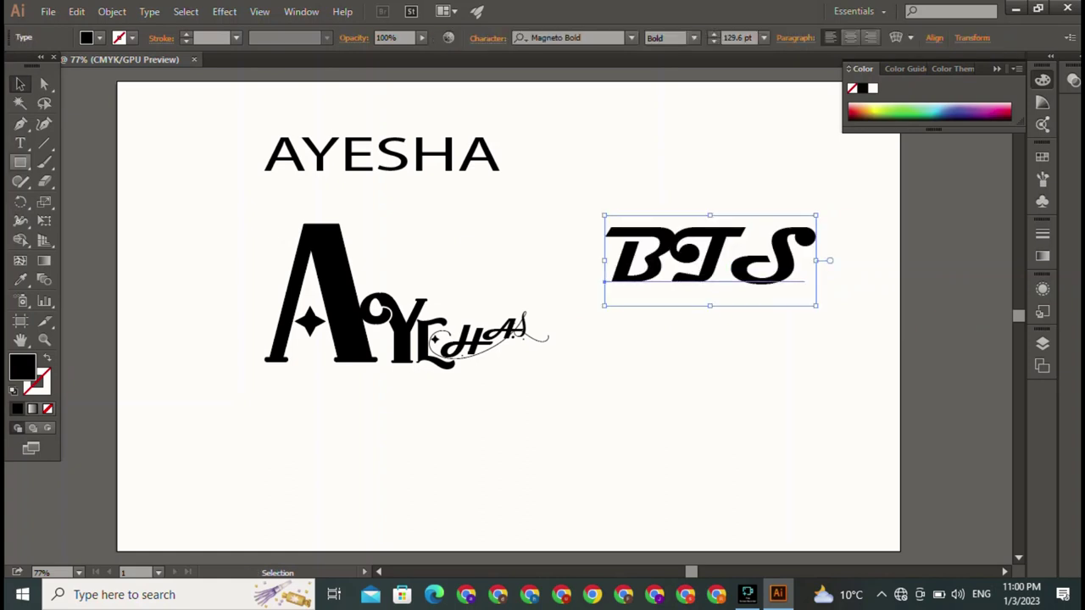
# - Draw a thin black bar, about 768.8 × 3.9 pt, just beneath the monogram letters
pyautogui.press('m')
pyautogui.moveTo(254, 382)
pyautogui.mouseDown()
pyautogui.moveTo(719, 377)
pyautogui.moveTo(726, 386)
pyautogui.mouseUp()
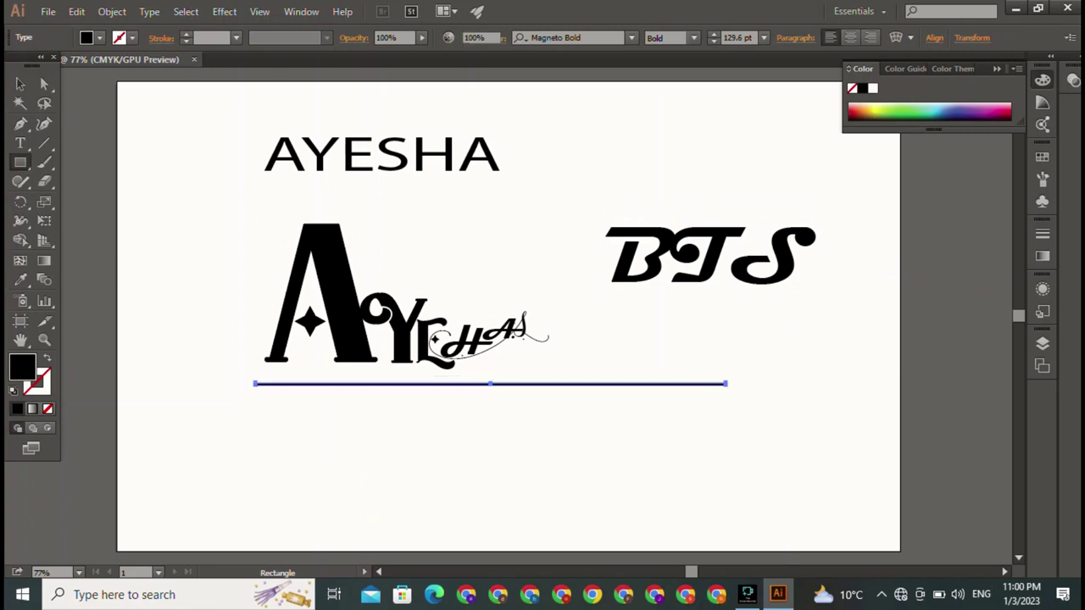
pyautogui.press('v')
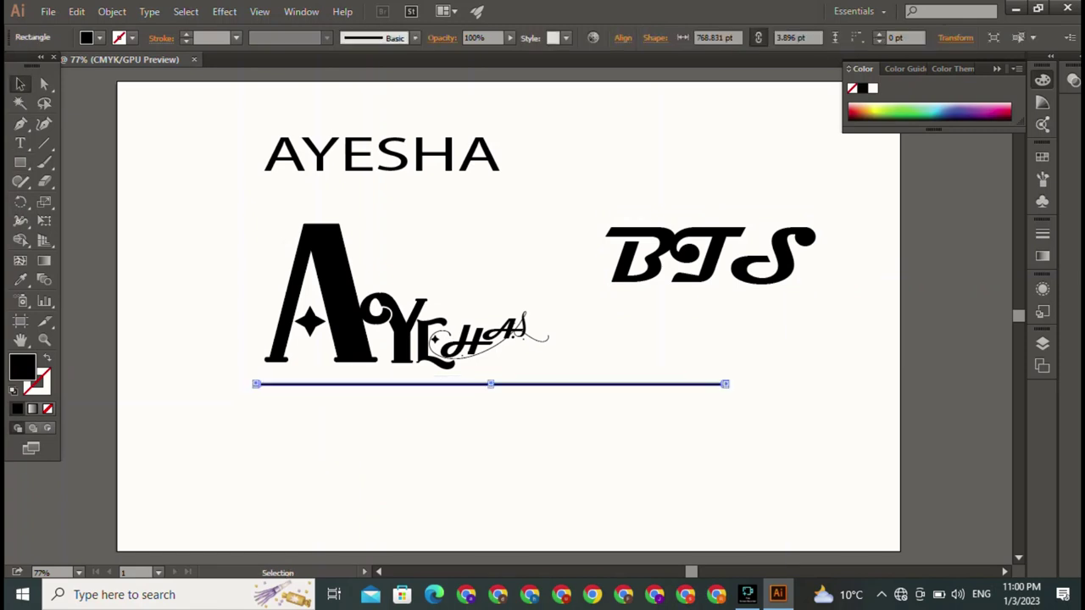
pyautogui.moveTo(491, 384); pyautogui.dragTo(495, 367)
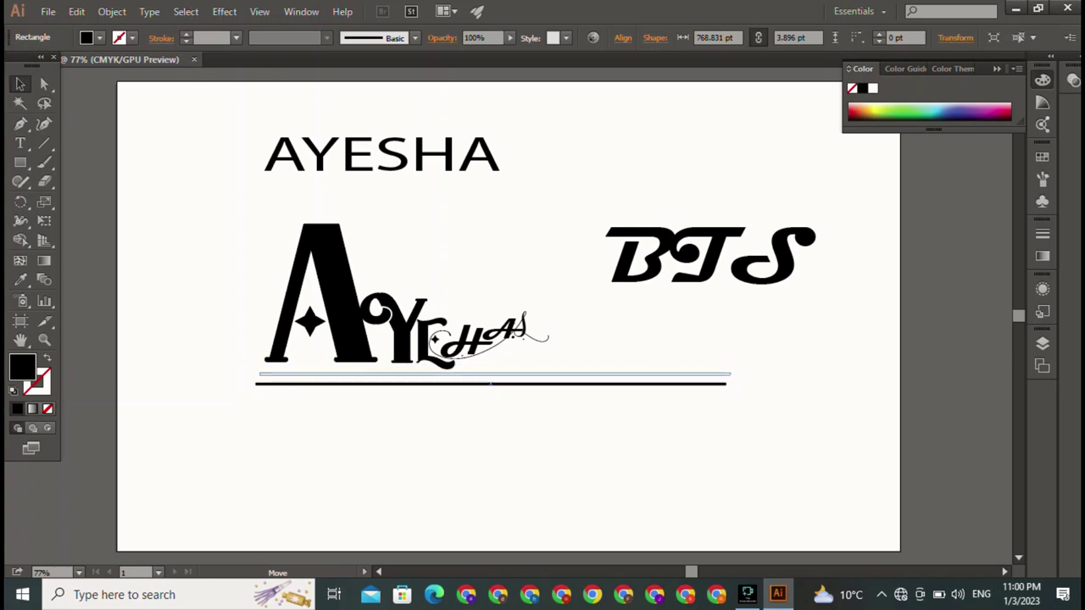
pyautogui.moveTo(494, 366)
pyautogui.mouseDown()
pyautogui.moveTo(510, 367)
pyautogui.moveTo(492, 373)
pyautogui.mouseUp()
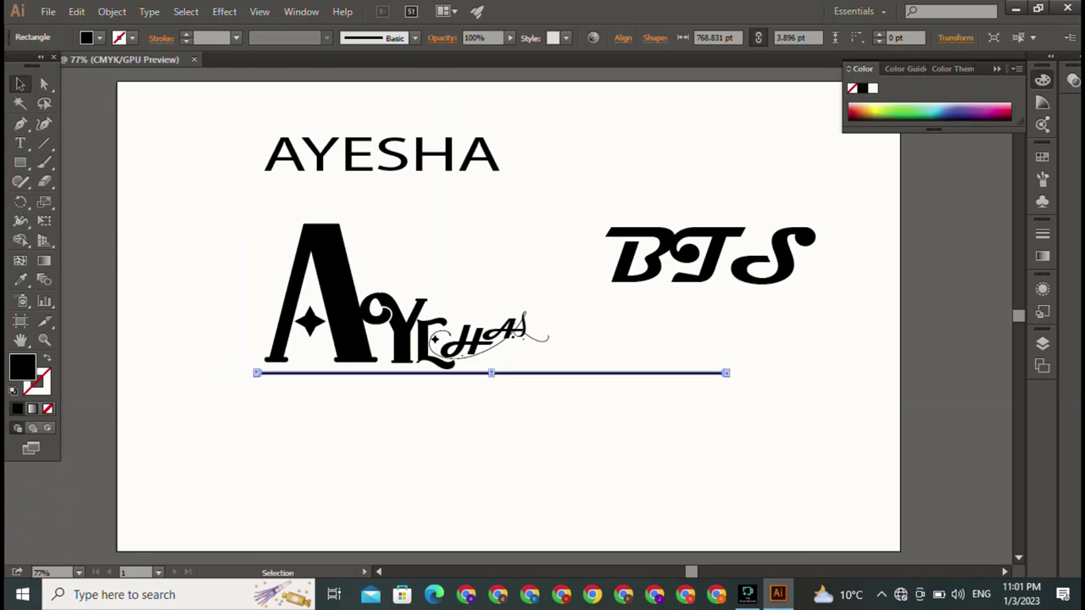
# - Move the BTS lettering down below the rule line
pyautogui.doubleClick(730, 260)
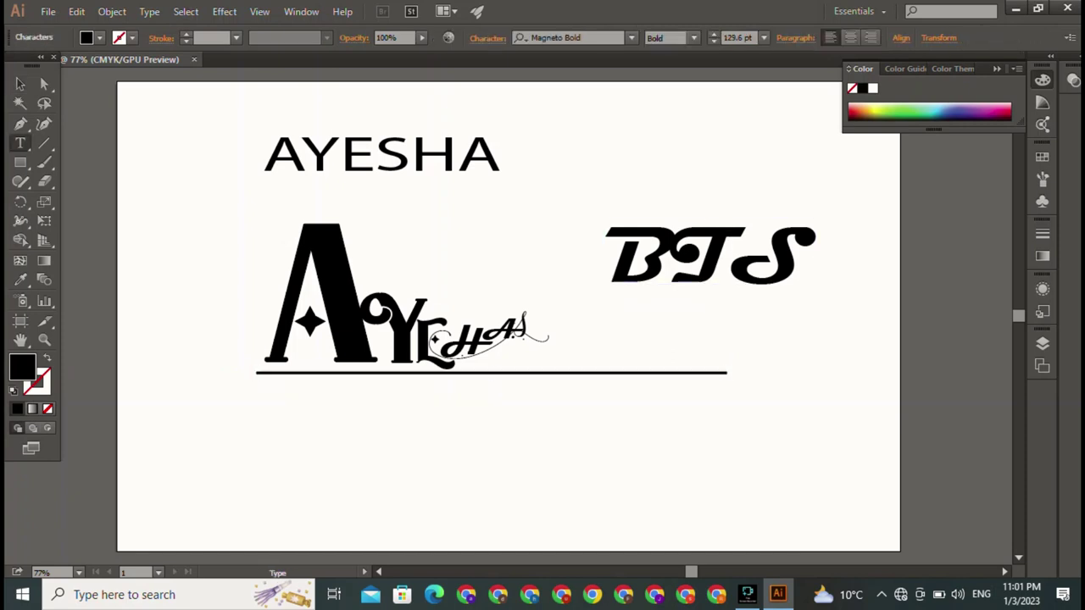
pyautogui.press('Escape')
pyautogui.moveTo(604, 279); pyautogui.dragTo(519, 436)
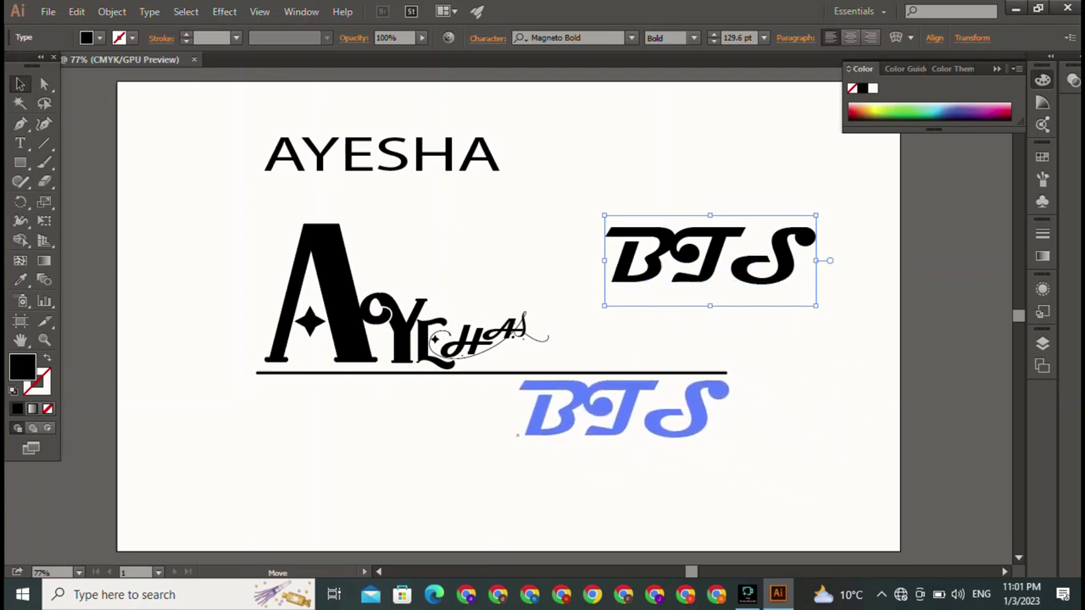
pyautogui.moveTo(519, 436)
pyautogui.mouseDown()
pyautogui.moveTo(507, 429)
pyautogui.moveTo(569, 429)
pyautogui.moveTo(590, 413)
pyautogui.mouseUp()
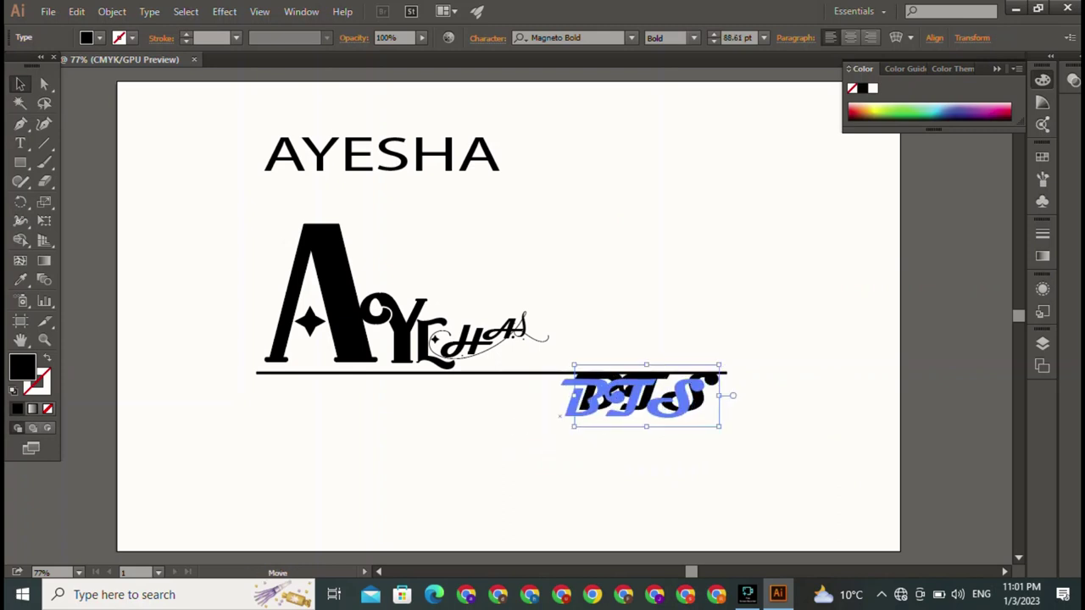
pyautogui.hotkey('ctrl', 'shift', 'a')
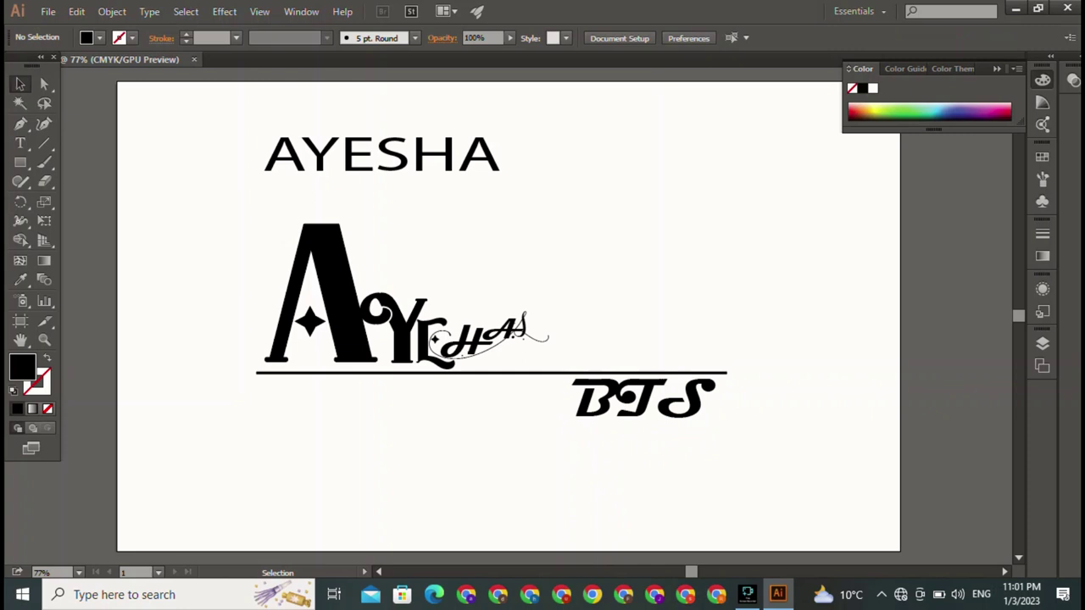
# - Shorten the rule line from its right end and set BTS beneath that end
pyautogui.click(492, 373)
pyautogui.moveTo(726, 373); pyautogui.dragTo(612, 373)
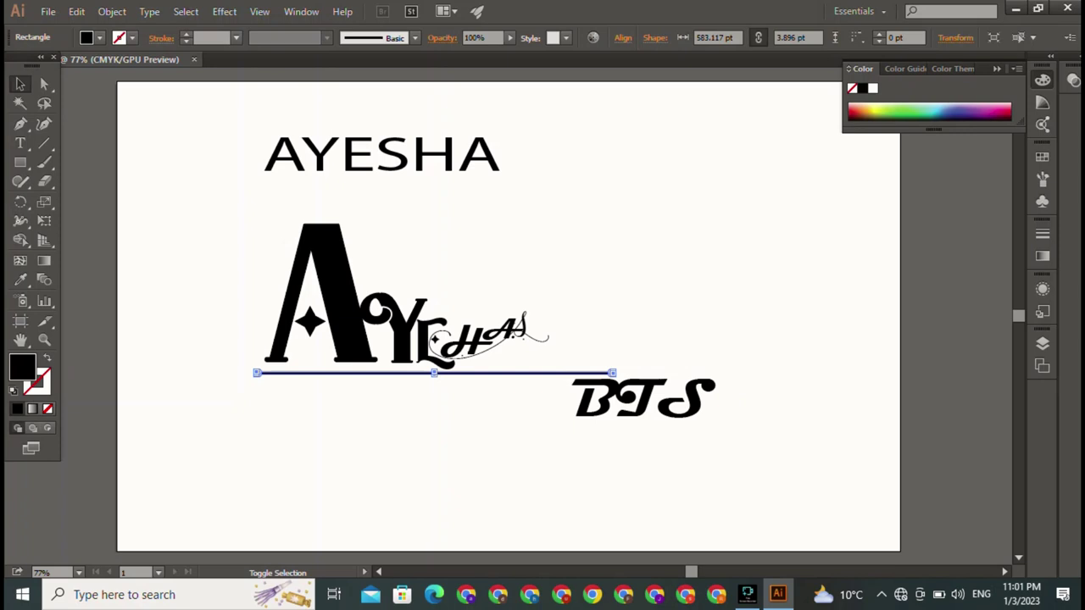
pyautogui.moveTo(572, 415); pyautogui.dragTo(472, 416)
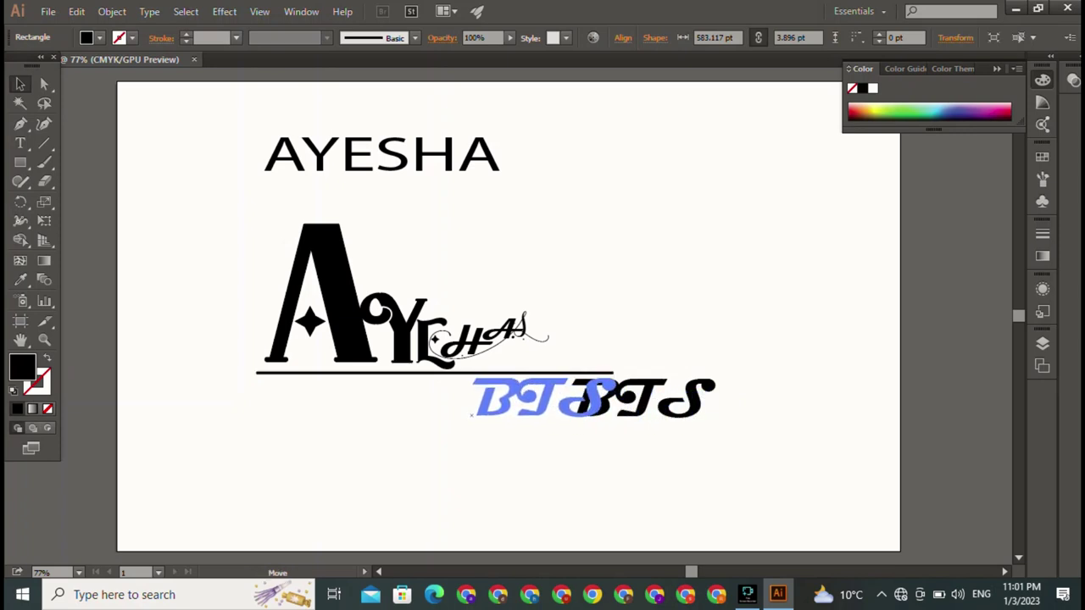
pyautogui.moveTo(471, 415); pyautogui.dragTo(471, 416)
pyautogui.hotkey('ctrl', 'shift', 'a')
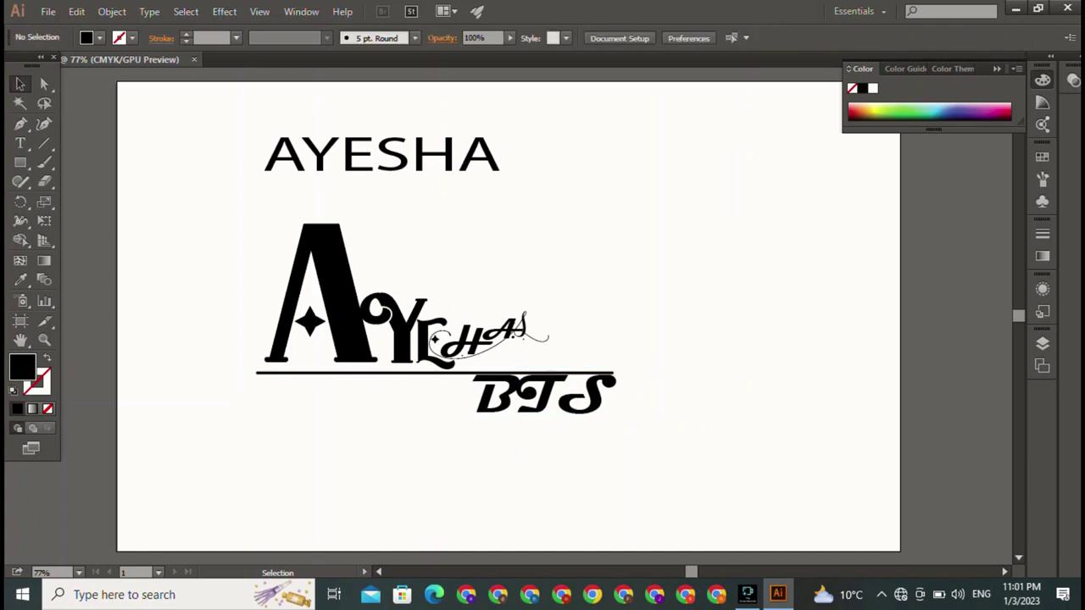
pyautogui.click(490, 154)
# - Delete the plain AYESHA reference text and minimize the window to get the crown image file
pyautogui.press('Delete')
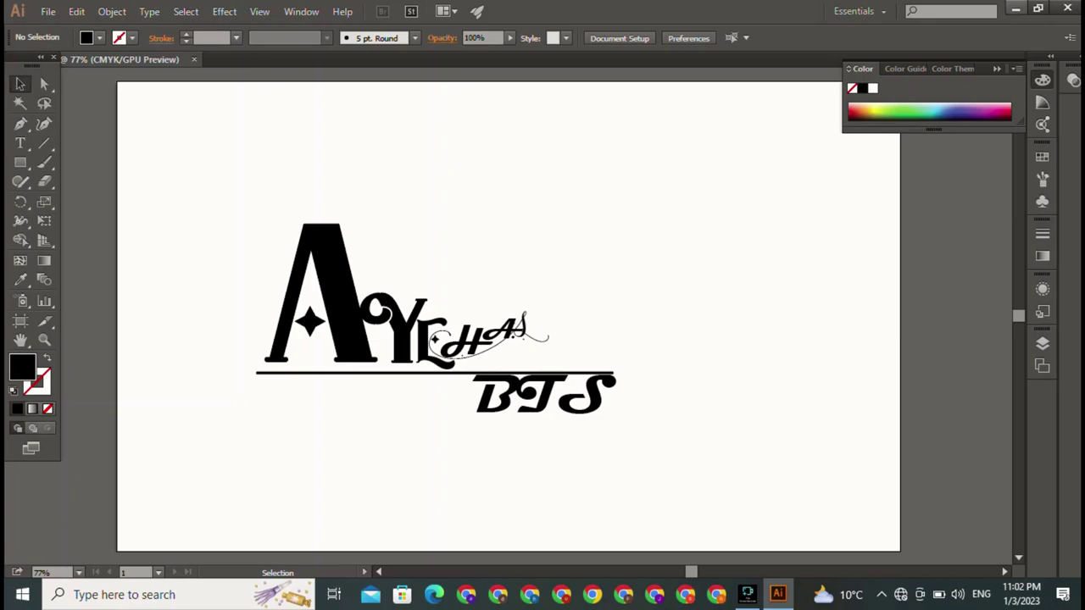
pyautogui.click(1016, 8)
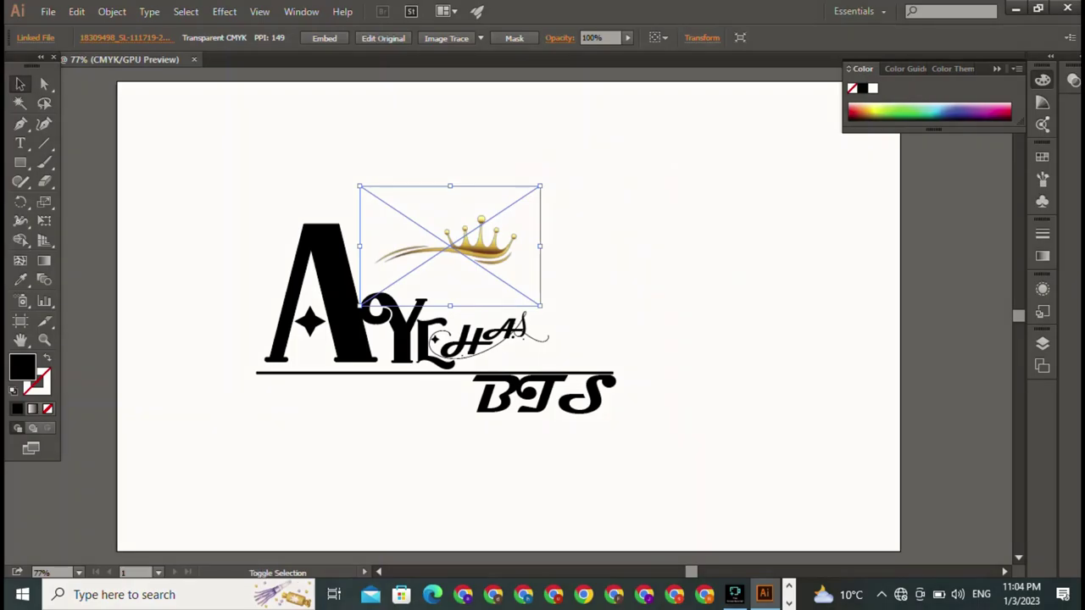
# - Enlarge the gold crown image and give it a slight tilt
pyautogui.moveTo(540, 185)
pyautogui.mouseDown()
pyautogui.moveTo(679, 92)
pyautogui.moveTo(473, 223)
pyautogui.moveTo(408, 230)
pyautogui.moveTo(469, 186)
pyautogui.mouseUp()
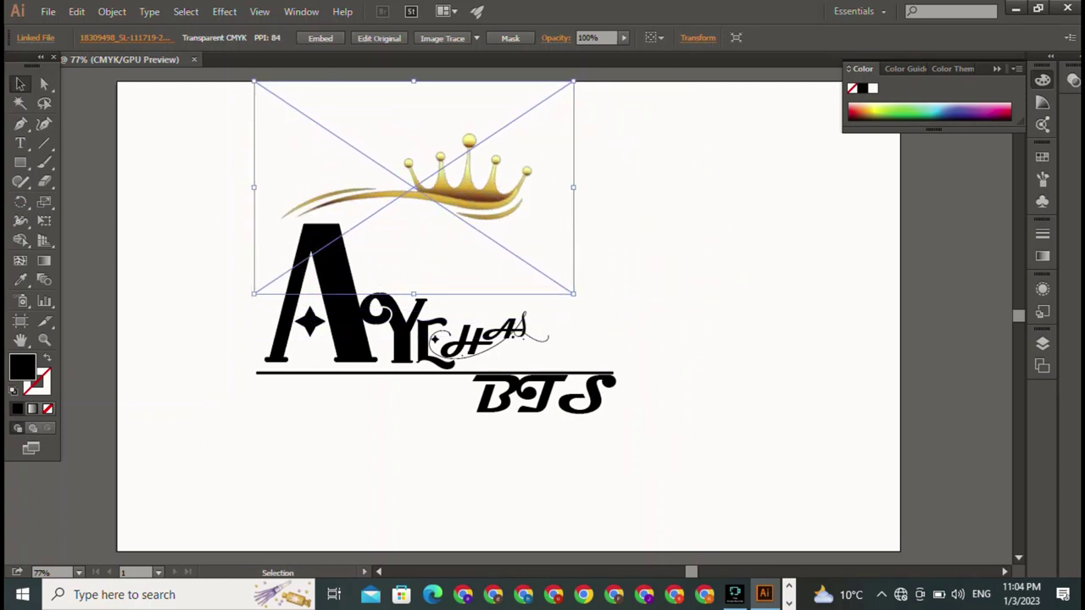
pyautogui.press('shift')
pyautogui.moveTo(255, 83); pyautogui.dragTo(367, 70)
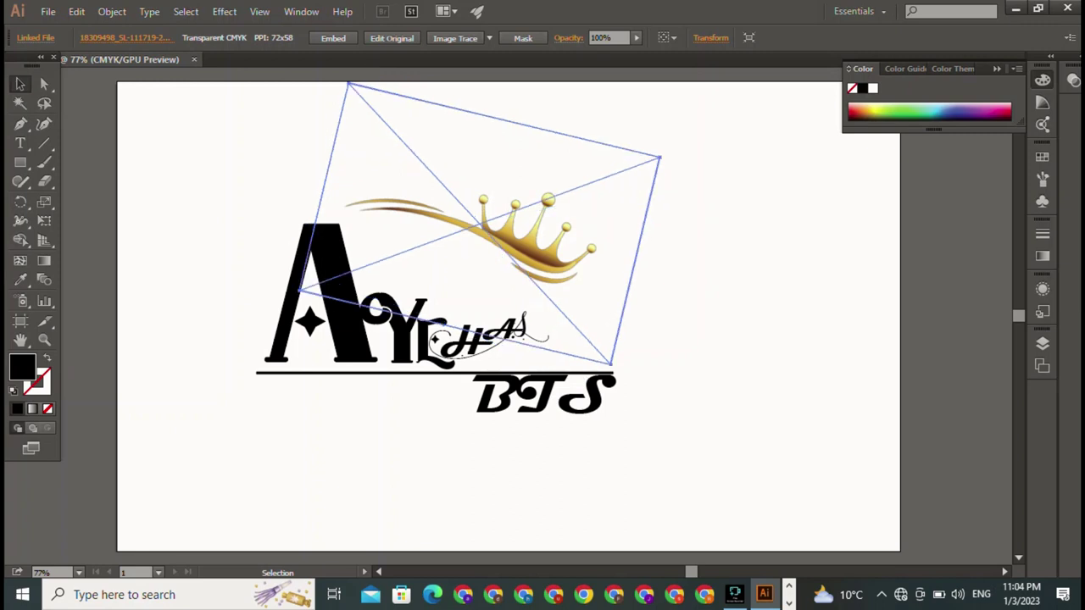
pyautogui.moveTo(367, 70); pyautogui.dragTo(280, 78)
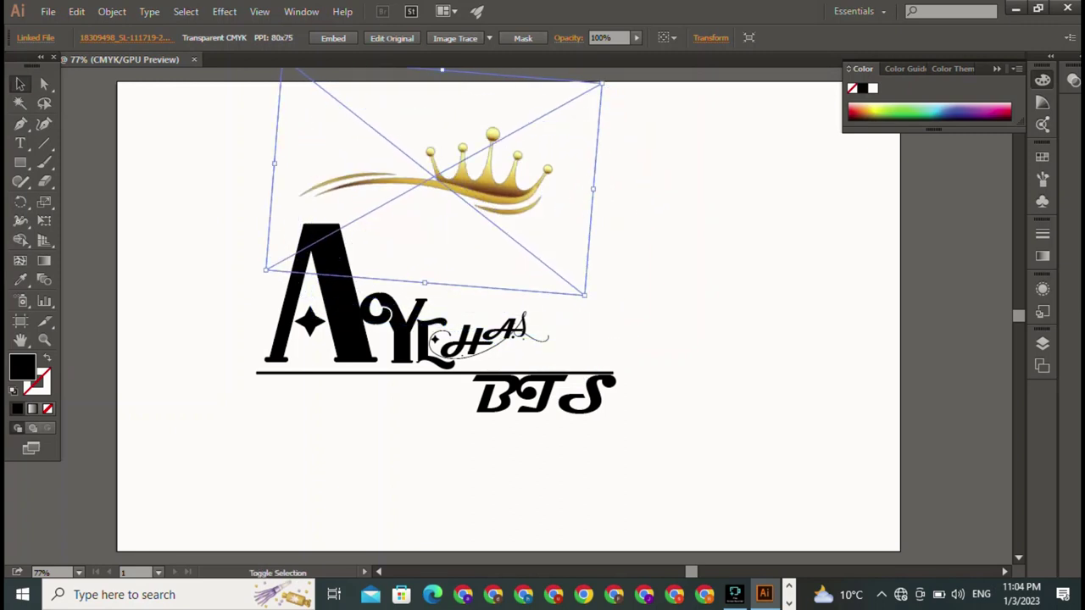
# - Enlarge the crown further, settle it over the letter A, then select all the logo artwork
pyautogui.scroll(3, 508, 322)
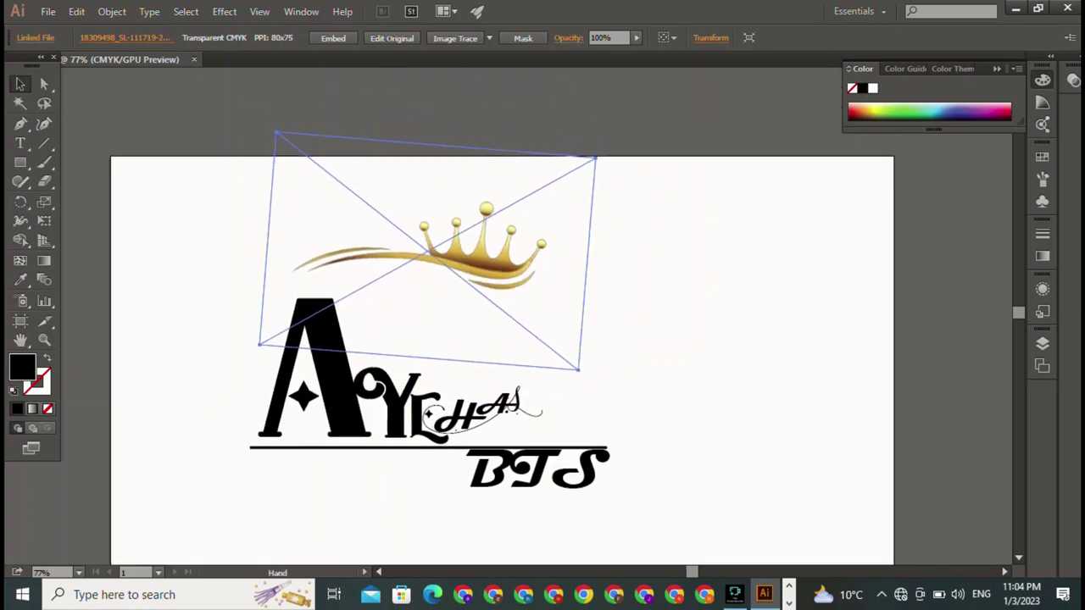
pyautogui.moveTo(596, 158); pyautogui.dragTo(713, 92)
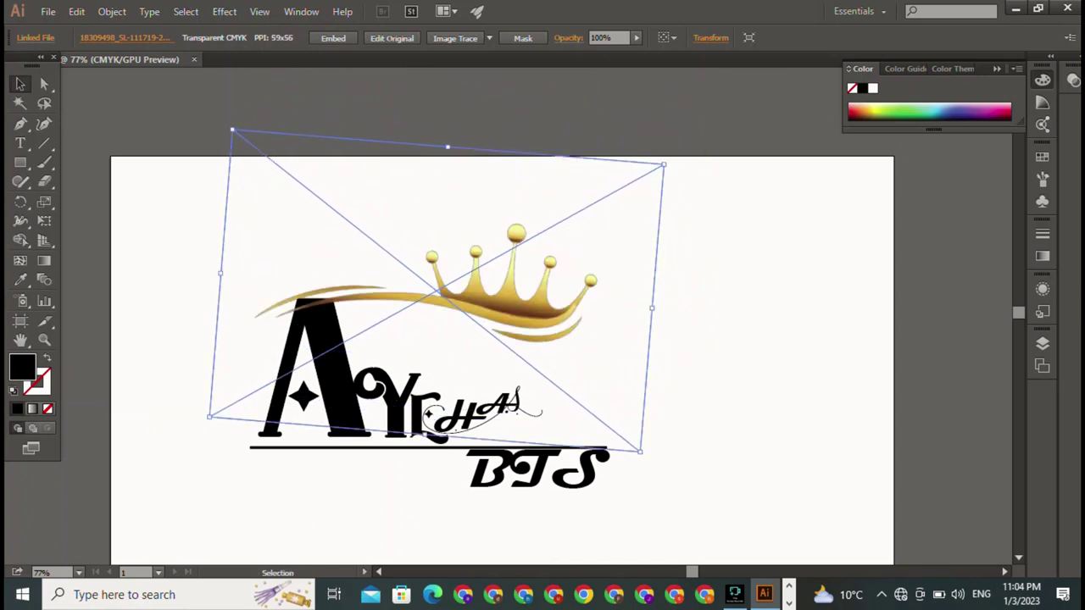
pyautogui.moveTo(714, 91); pyautogui.dragTo(677, 149)
pyautogui.hotkey('ctrl', 'shift', 'a')
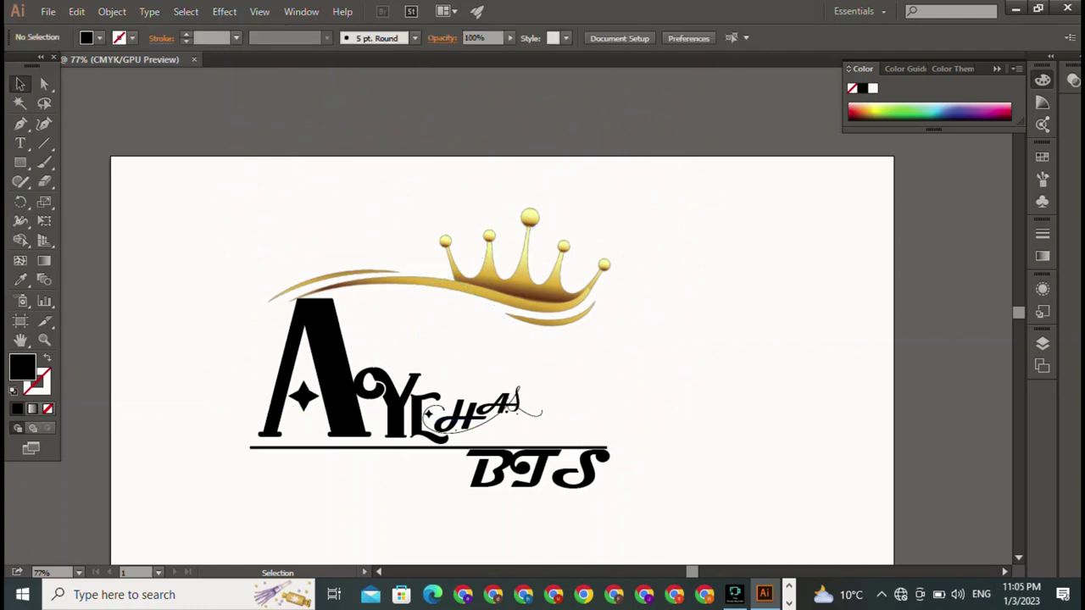
pyautogui.moveTo(230, 230); pyautogui.dragTo(651, 559)
# - Drag the selected crown, AYEHAS letters, rule line and BTS further right
pyautogui.moveTo(449, 356); pyautogui.dragTo(619, 355)
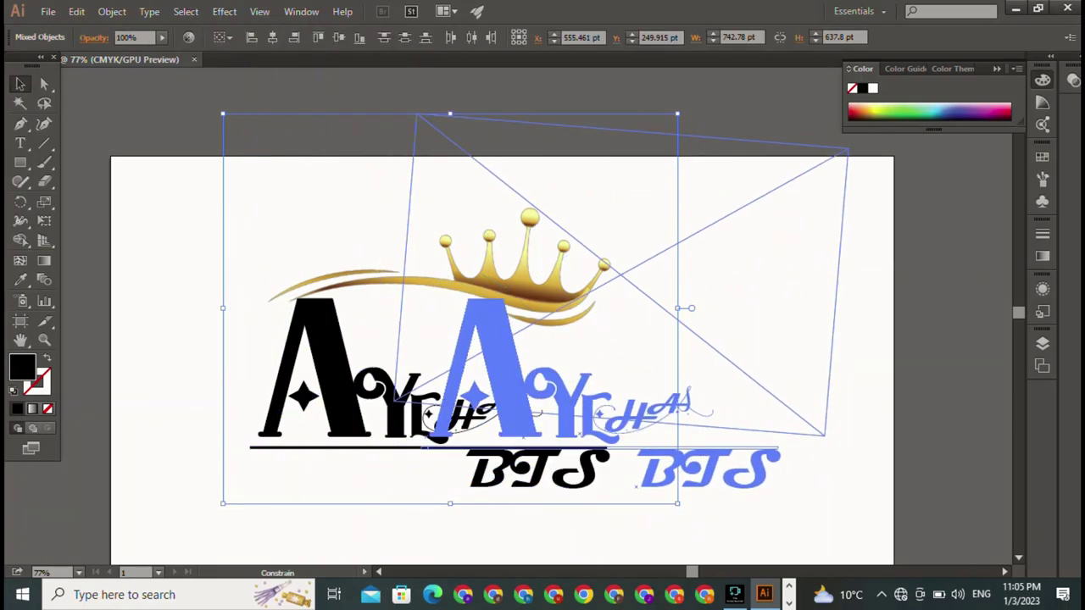